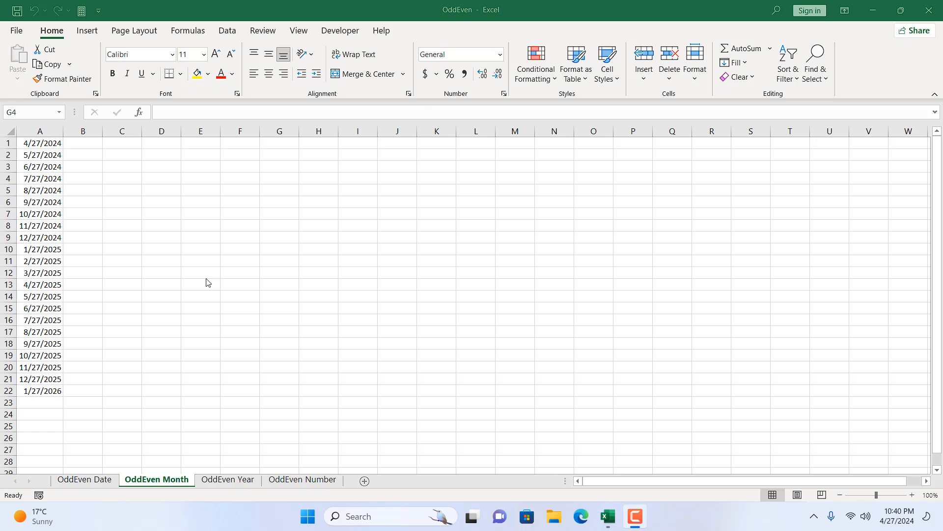
pyautogui.click(247, 293)
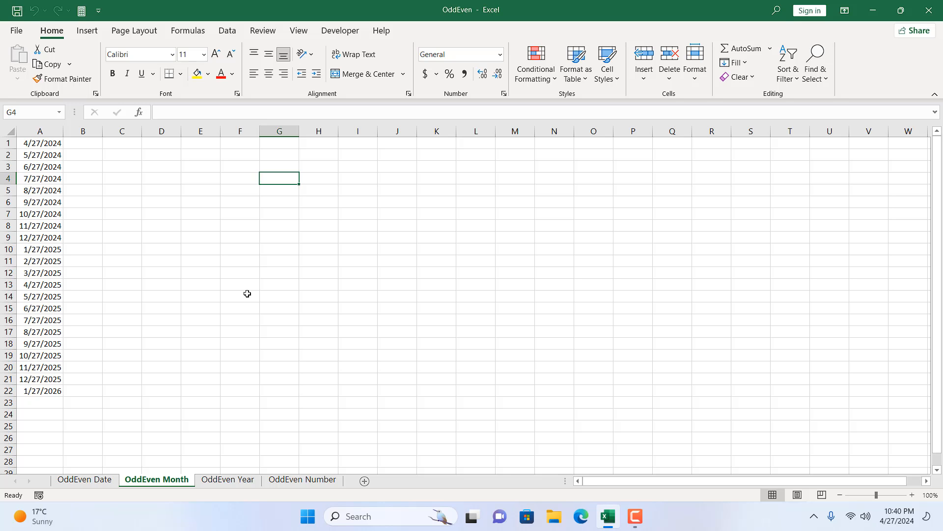
pyautogui.click(83, 131)
pyautogui.click(40, 131)
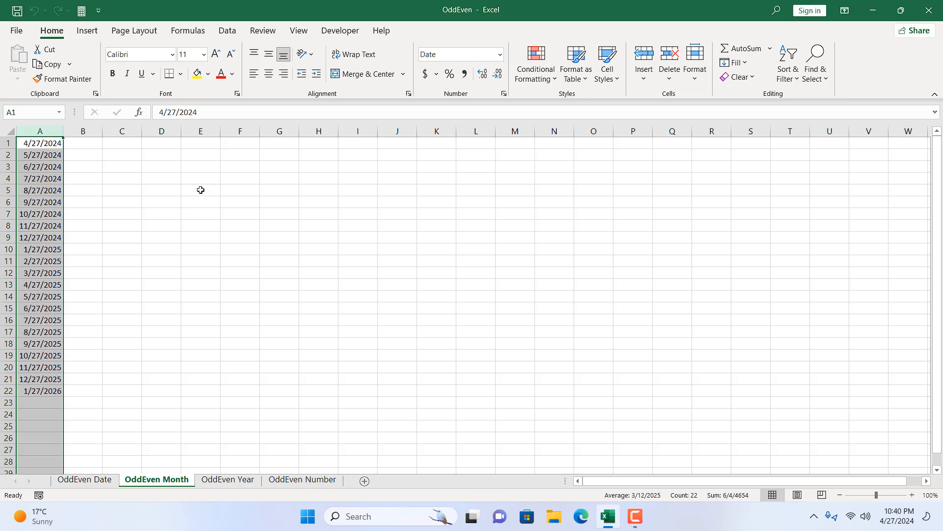
# - Enter the formula =MONTH(A1) in cell F7 to extract the month number of the first date
pyautogui.click(231, 213)
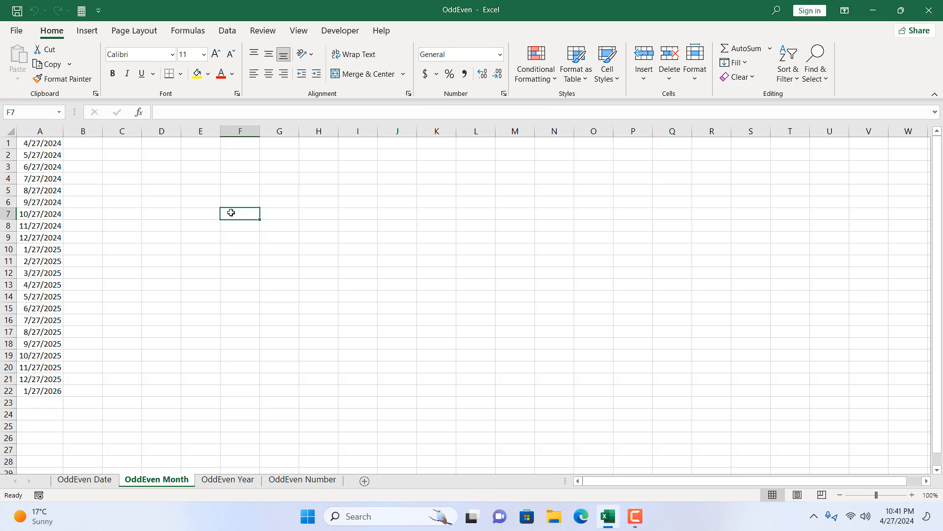
pyautogui.doubleClick(231, 213)
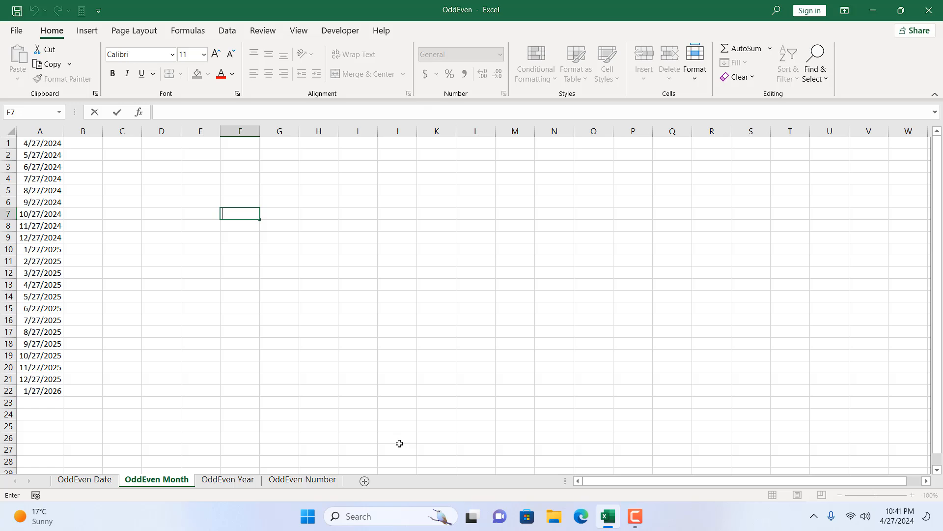
pyautogui.write('=')
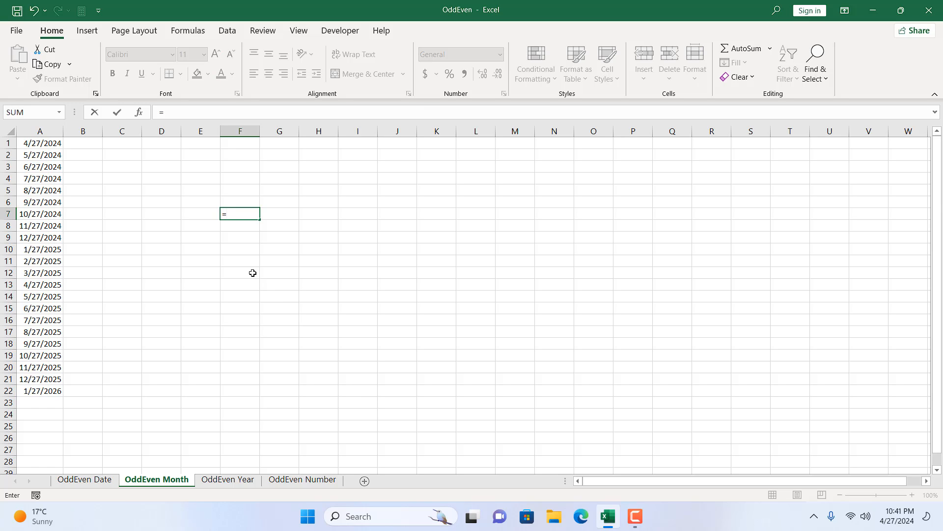
pyautogui.write('Month')
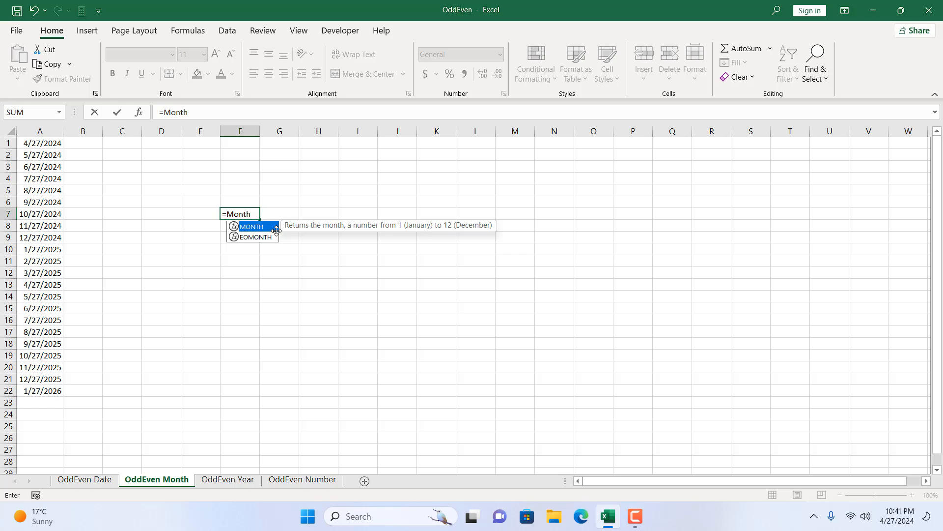
pyautogui.doubleClick(260, 226)
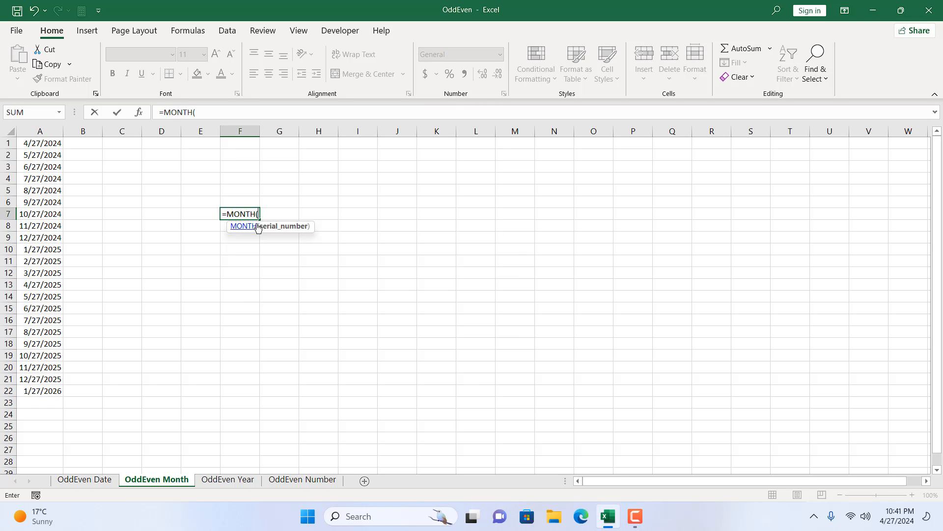
pyautogui.click(30, 146)
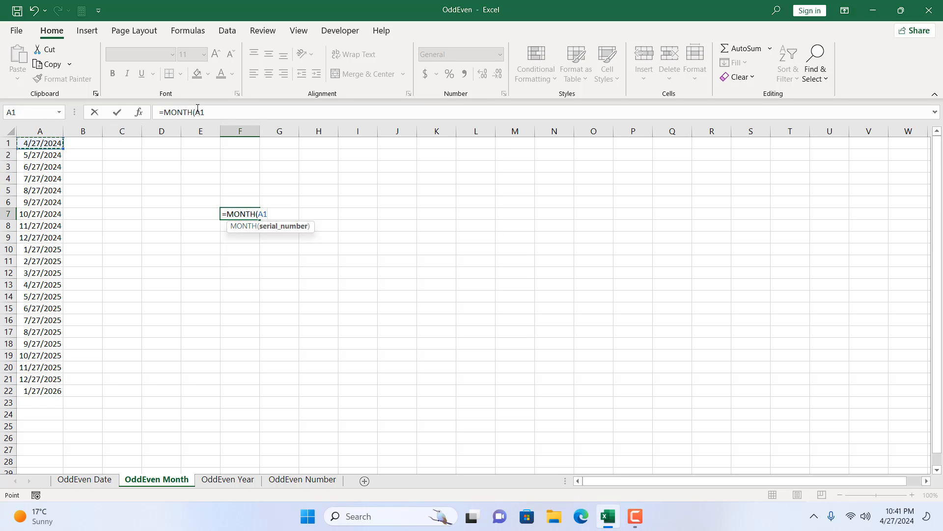
pyautogui.write(')')
pyautogui.press('Return')
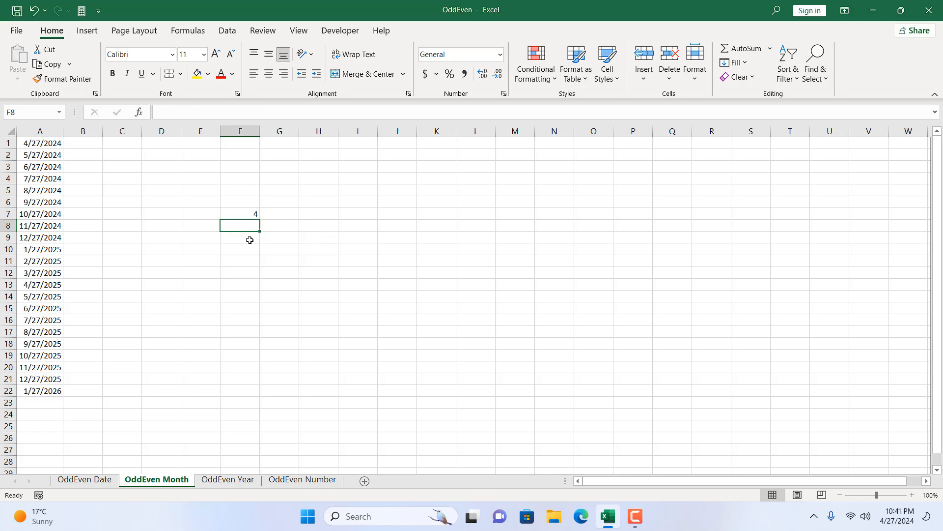
pyautogui.click(241, 212)
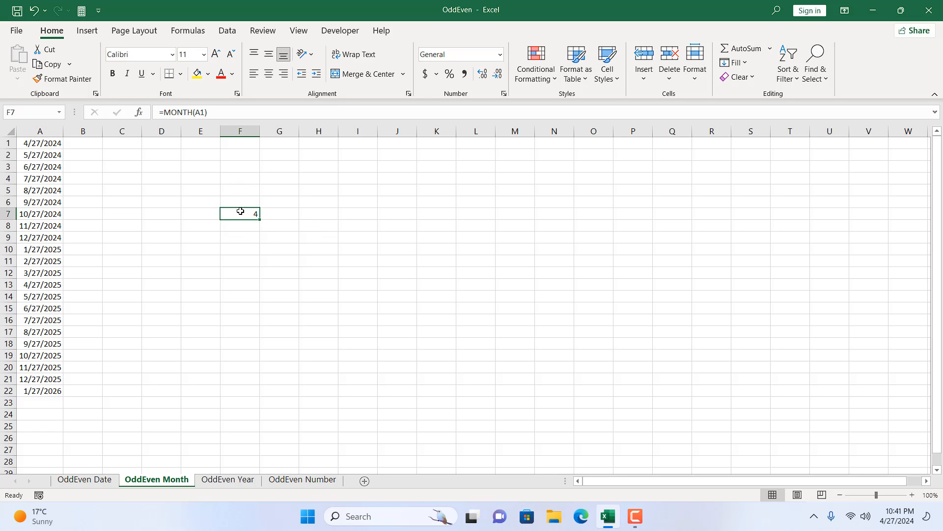
# - Enter the formula =MOD(F7,2) in cell E7 to get the remainder of the month number divided by 2
pyautogui.click(194, 218)
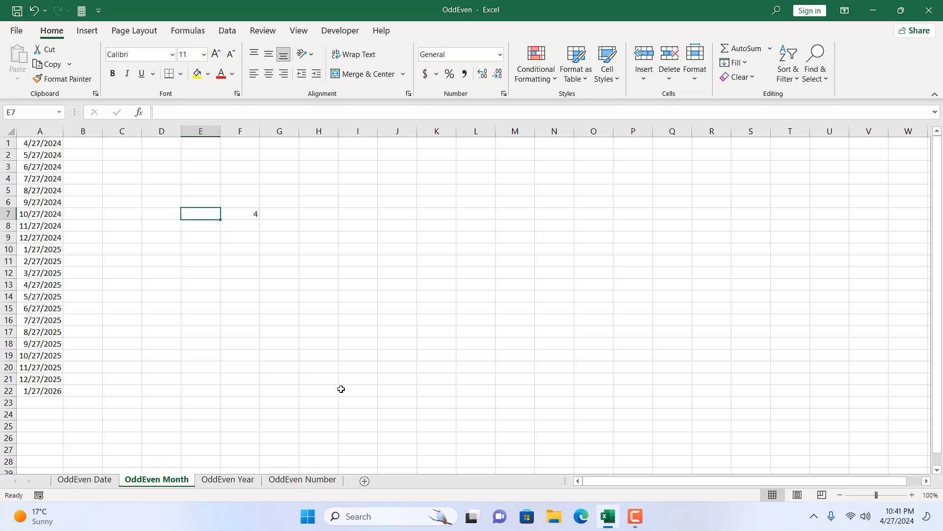
pyautogui.write('=')
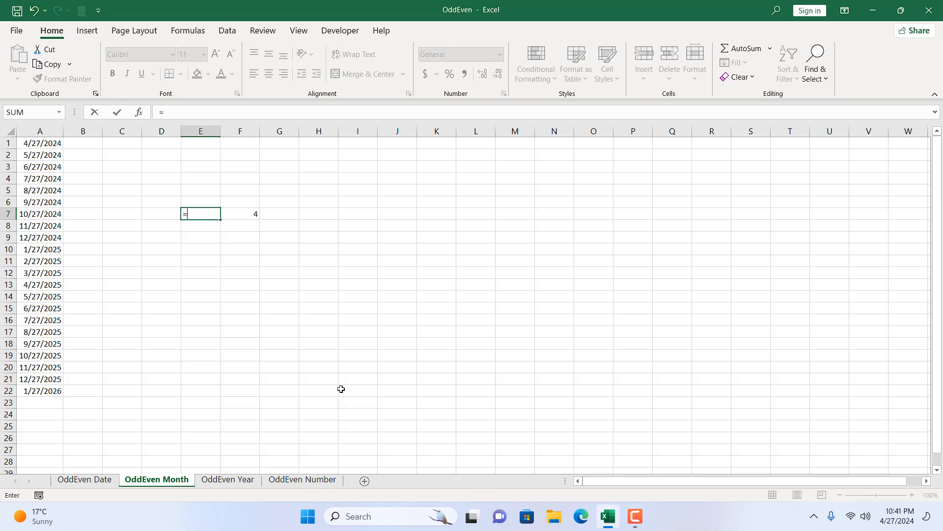
pyautogui.write('Mo')
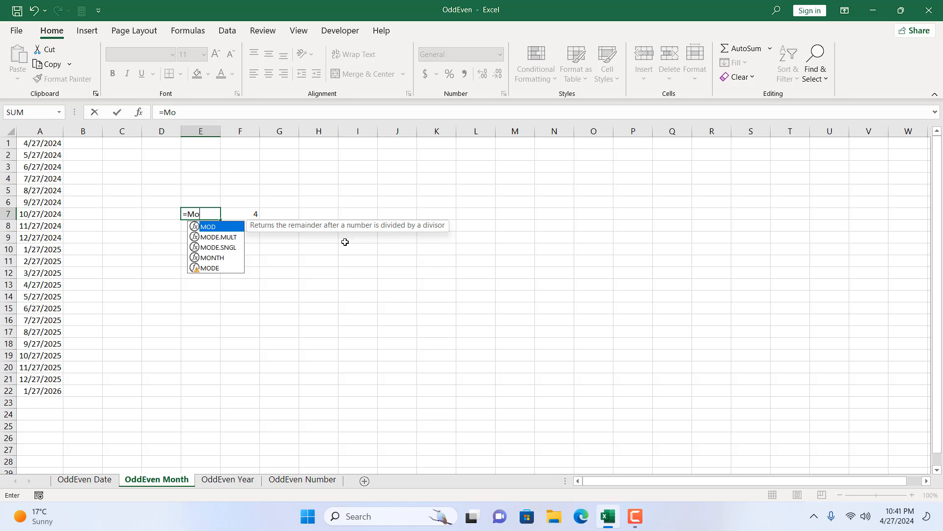
pyautogui.doubleClick(224, 227)
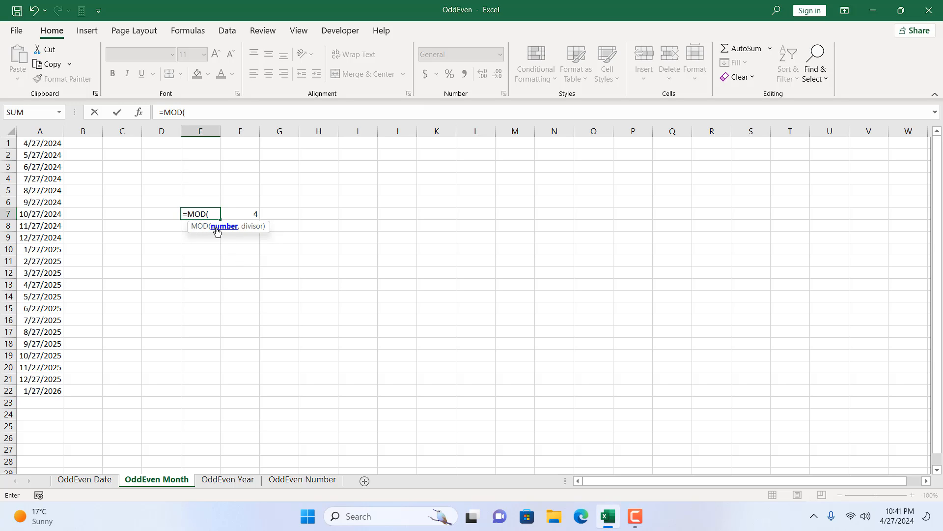
pyautogui.click(241, 214)
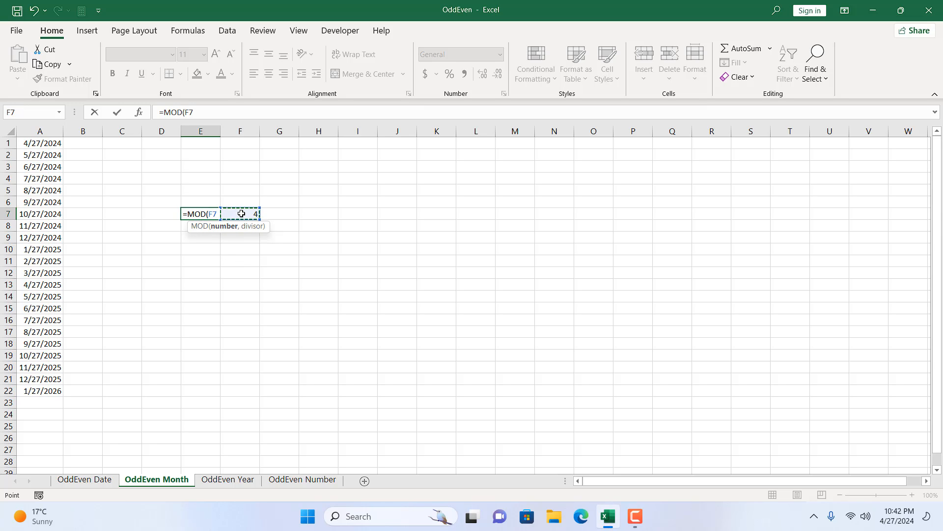
pyautogui.write(',2')
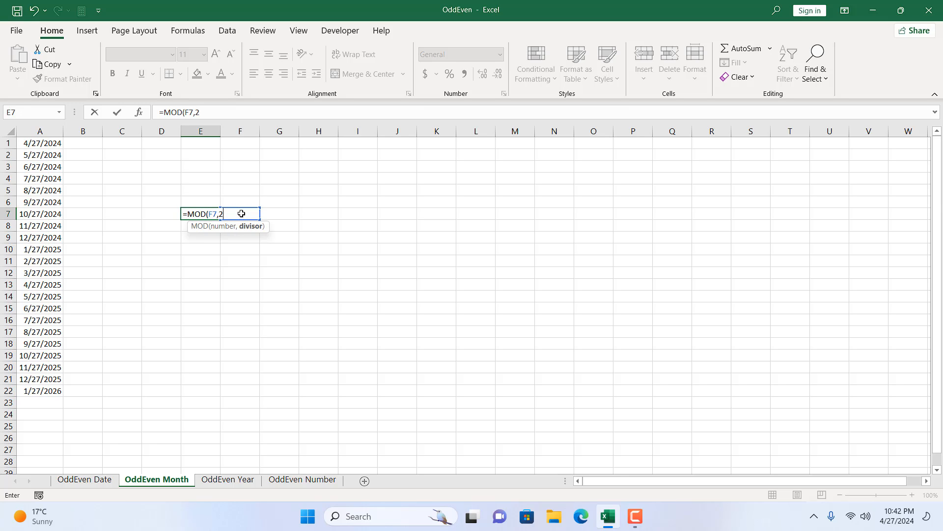
pyautogui.write(')')
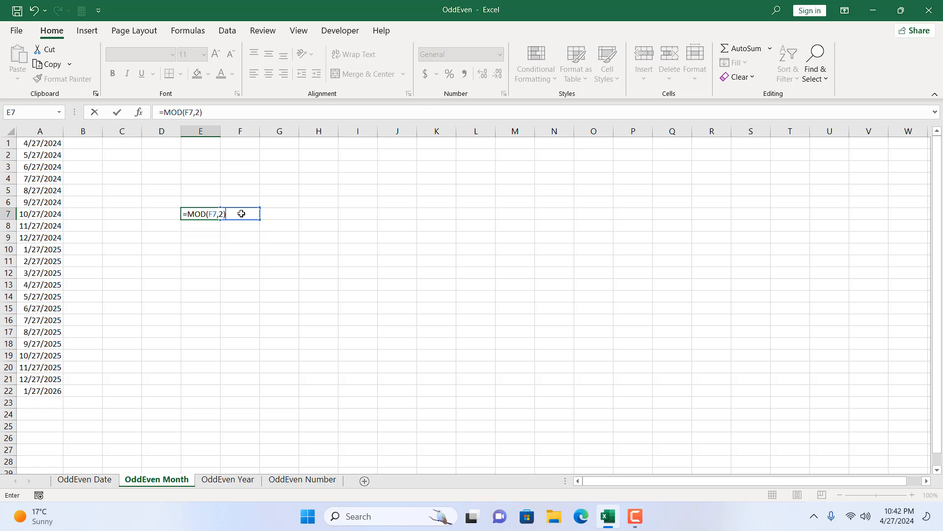
pyautogui.press('Return')
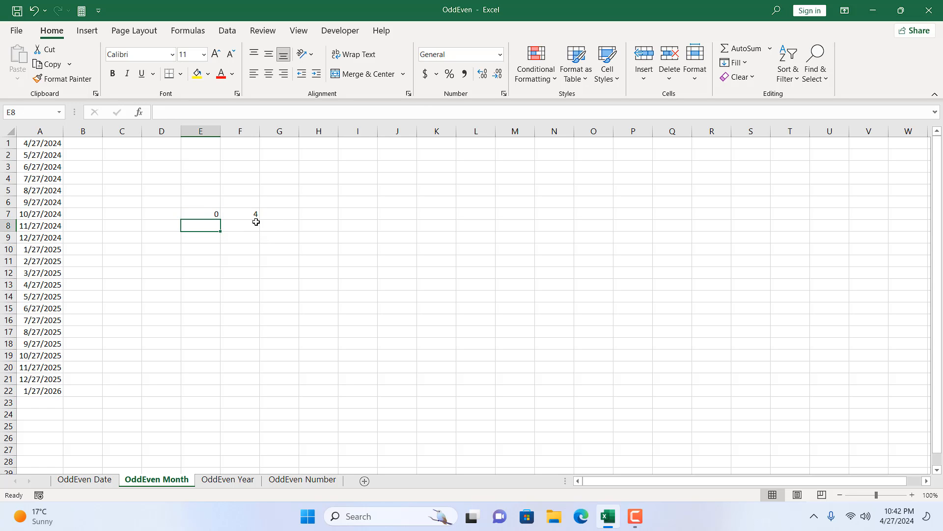
pyautogui.click(199, 212)
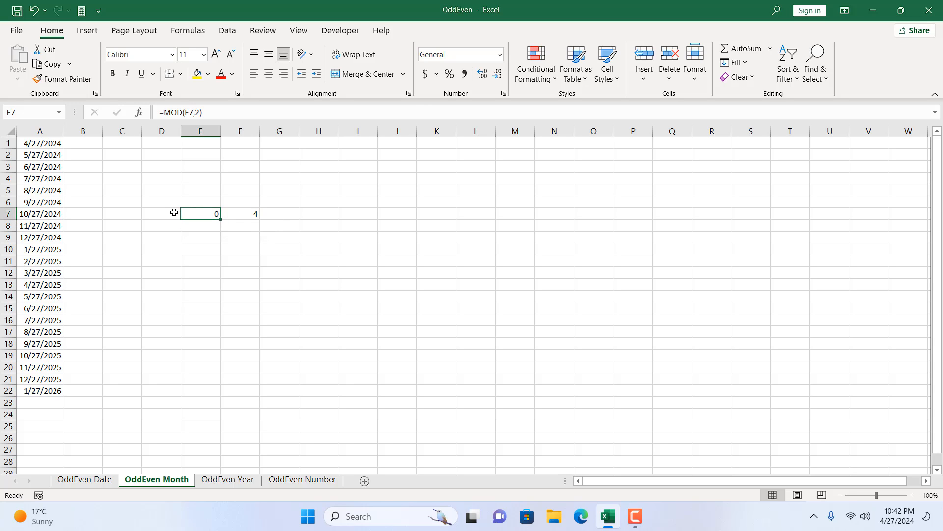
# - Change the date reference in cell F7's formula so that it reads =MONTH(A2)
pyautogui.click(244, 212)
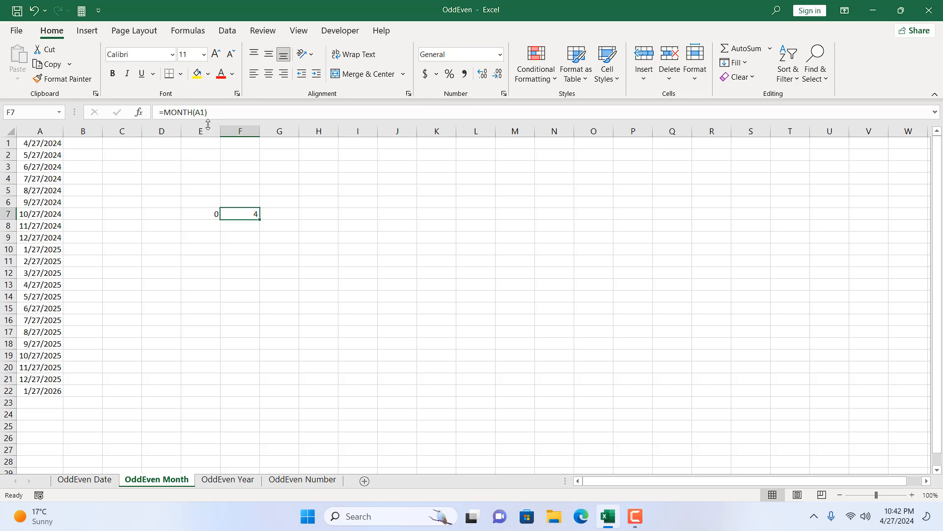
pyautogui.click(202, 111)
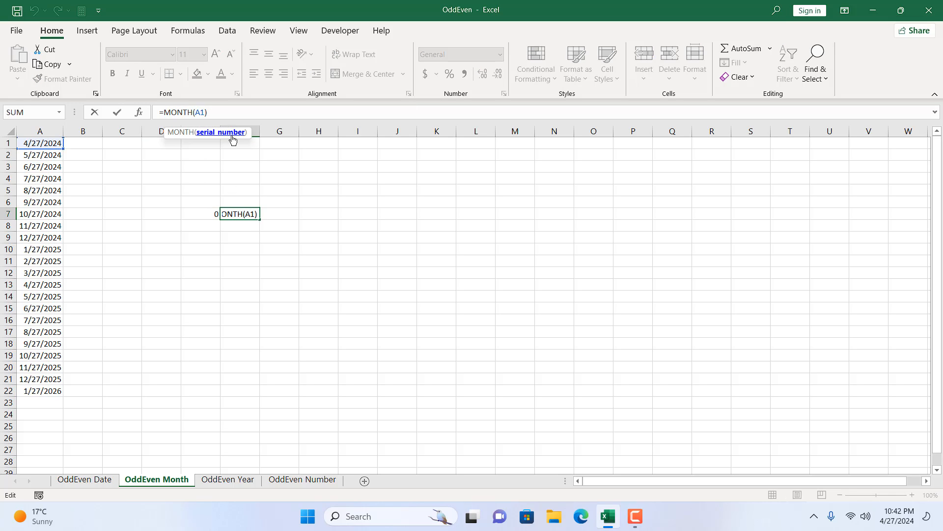
pyautogui.press('Delete')
pyautogui.write('2')
pyautogui.press('Return')
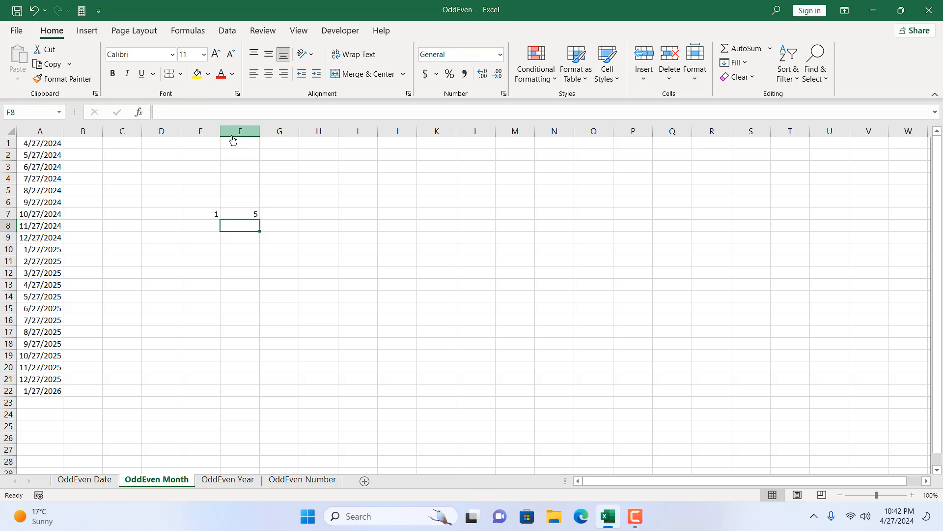
# - Clear the test formulas from cells E7:F7
pyautogui.click(50, 156)
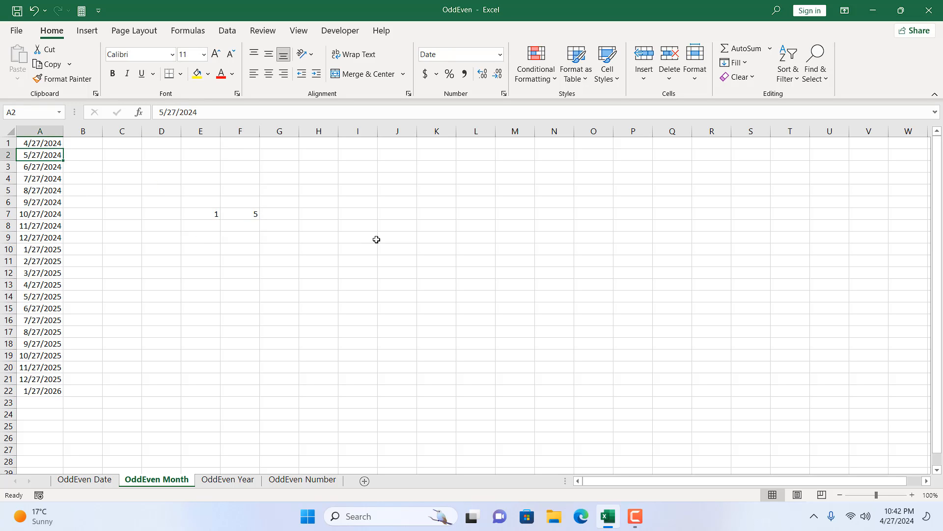
pyautogui.click(237, 213)
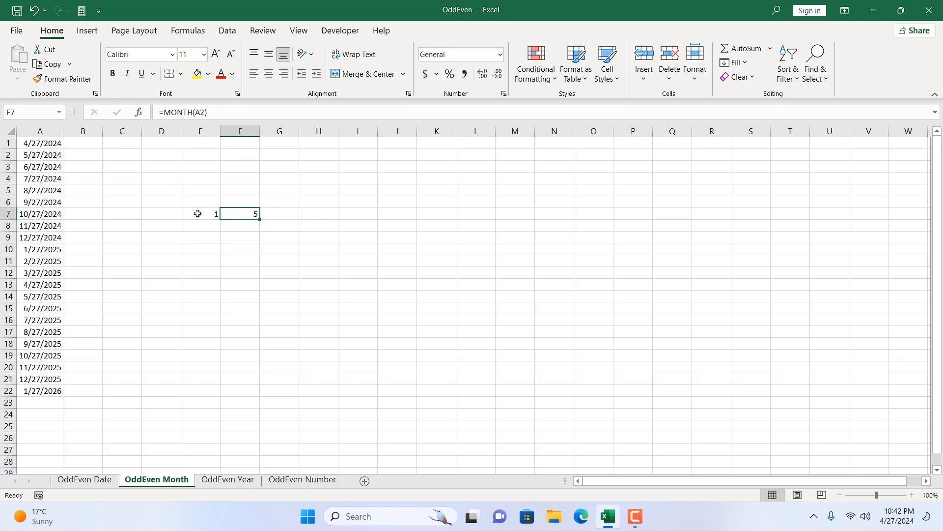
pyautogui.moveTo(204, 213); pyautogui.dragTo(238, 213)
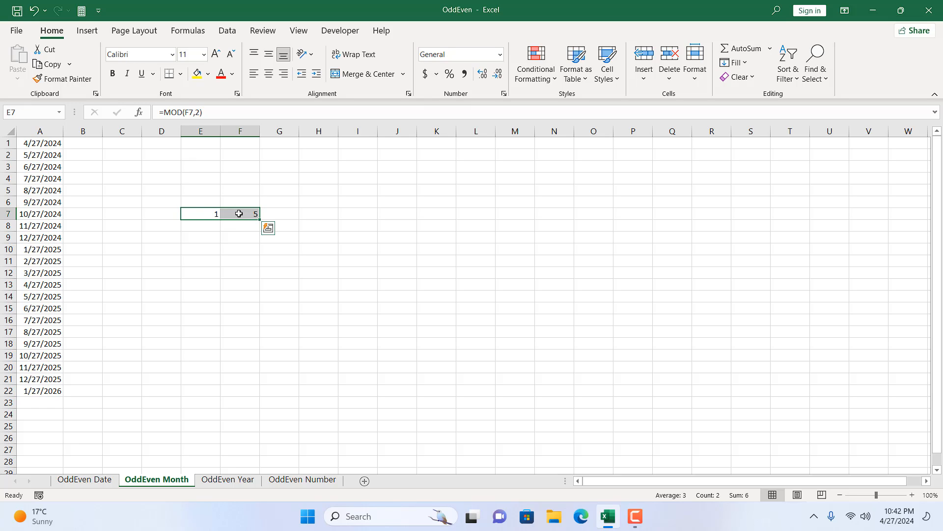
pyautogui.press('Delete')
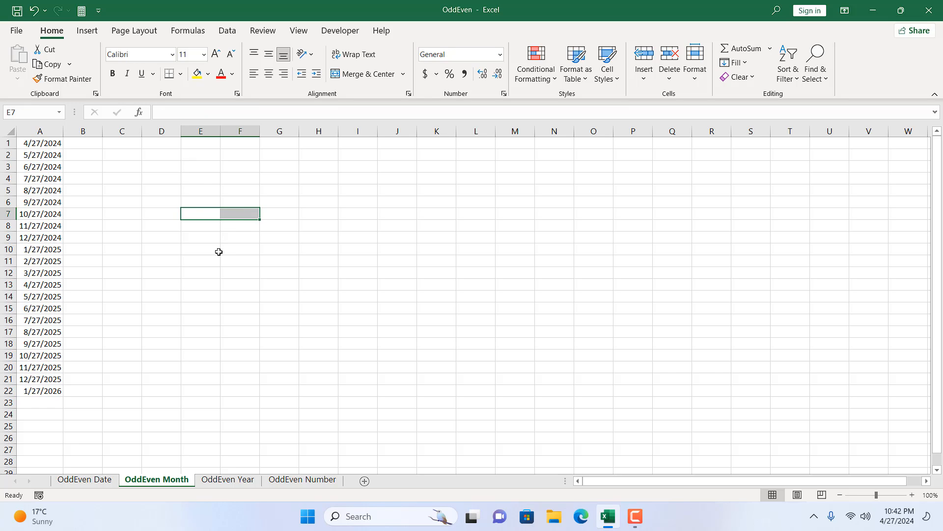
# - Enter the combined formula =MOD(MONTH($A1),2) in cell C1, keeping the reference to column A absolute
pyautogui.click(136, 145)
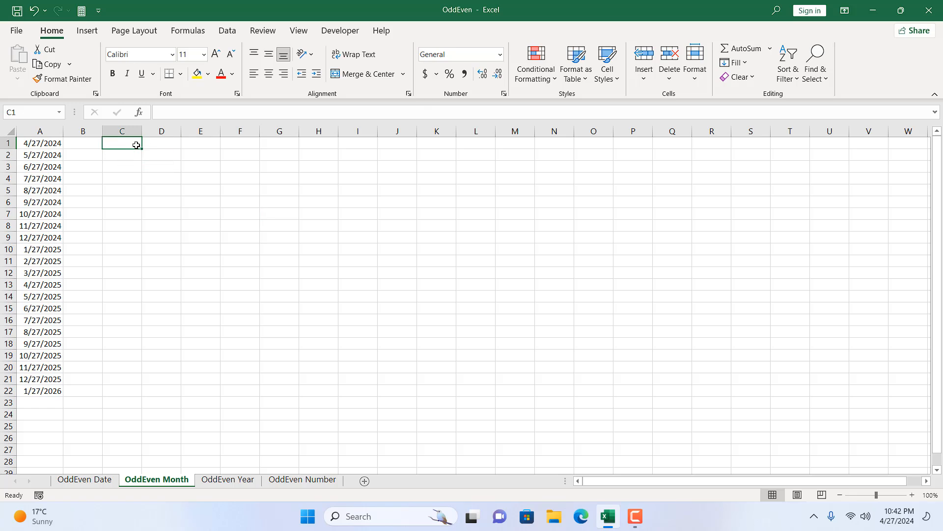
pyautogui.write('=')
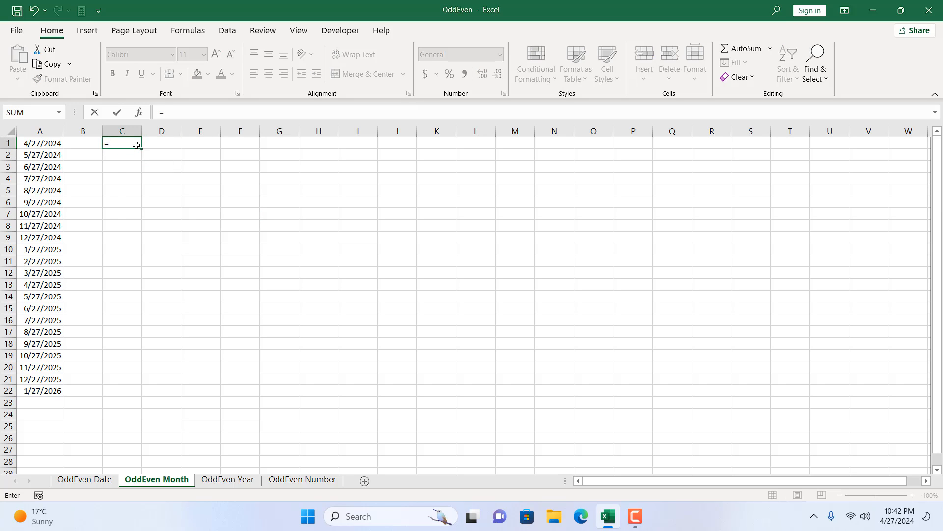
pyautogui.write('Mod')
pyautogui.doubleClick(148, 156)
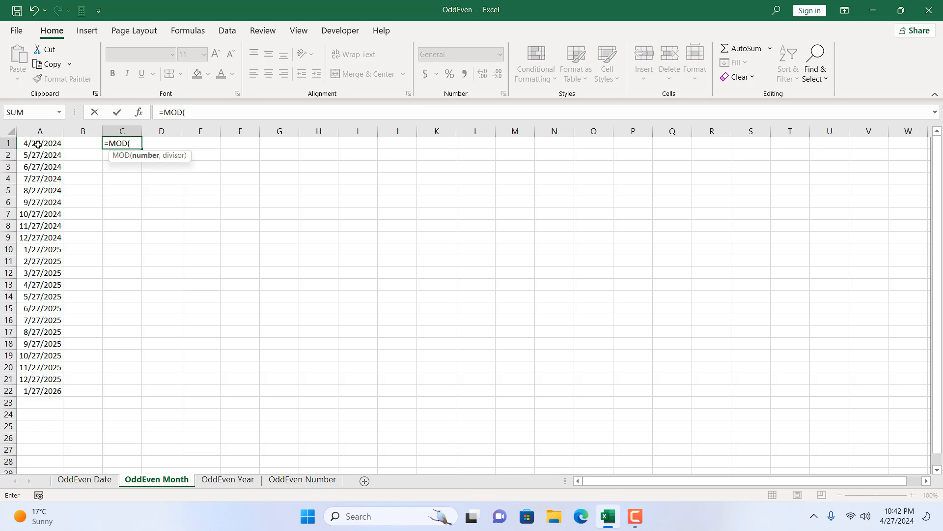
pyautogui.write('Mo')
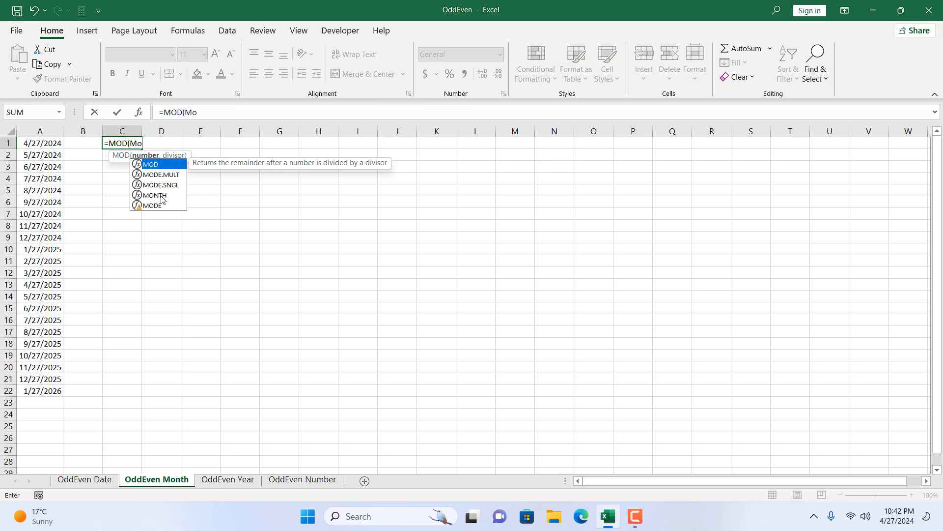
pyautogui.press('Tab')
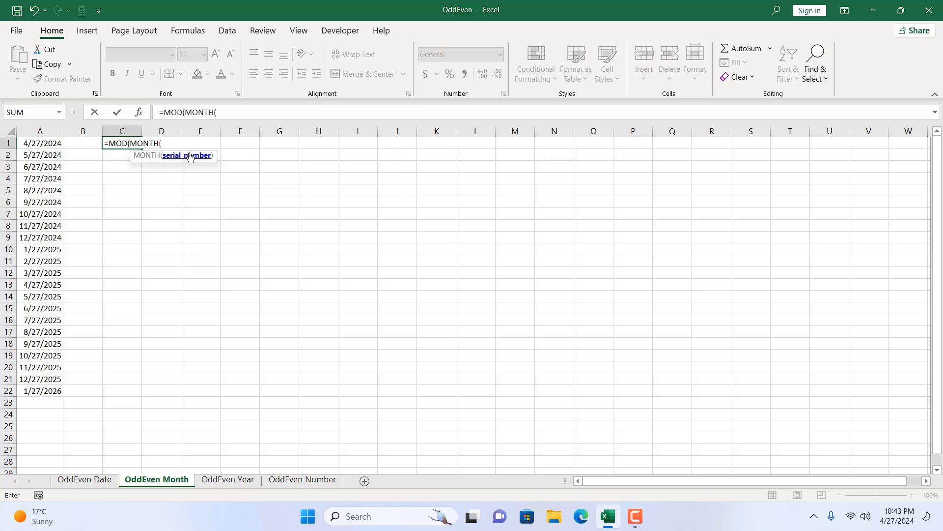
pyautogui.click(41, 145)
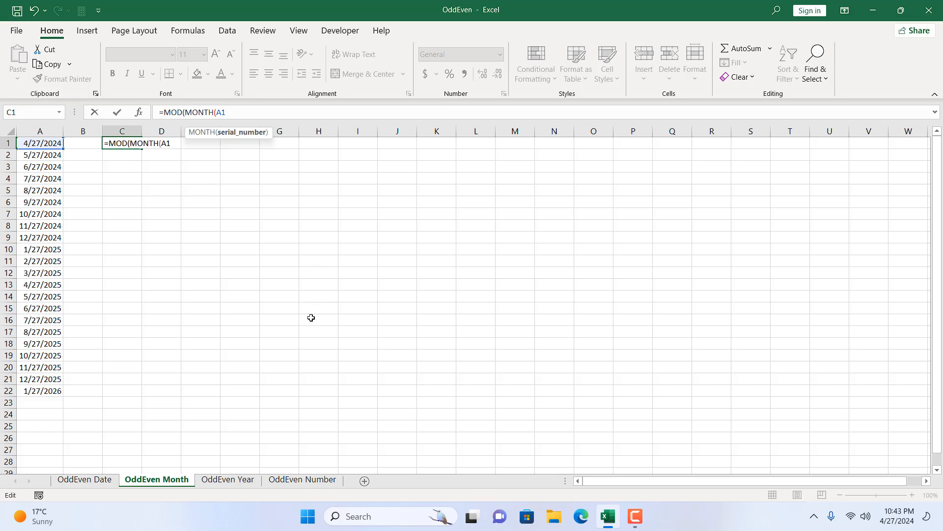
pyautogui.write('$A1')
pyautogui.write(')')
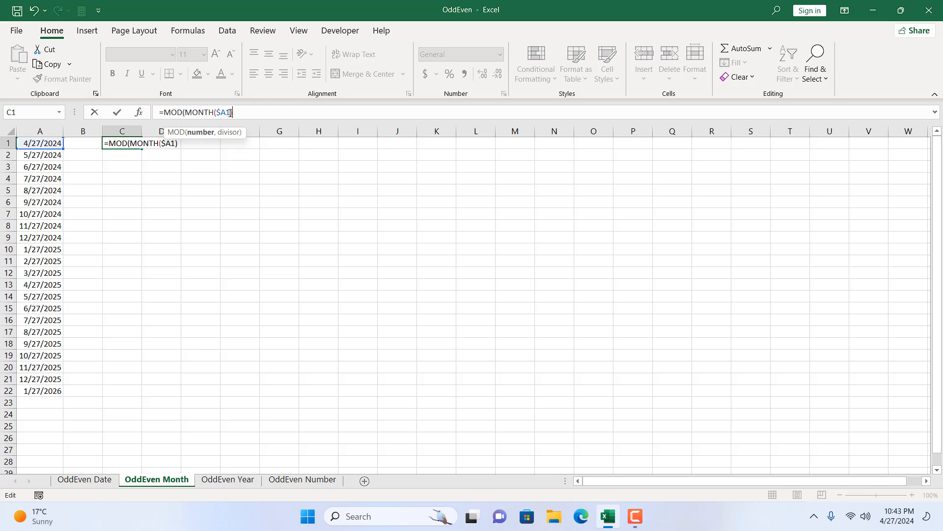
pyautogui.write(',2')
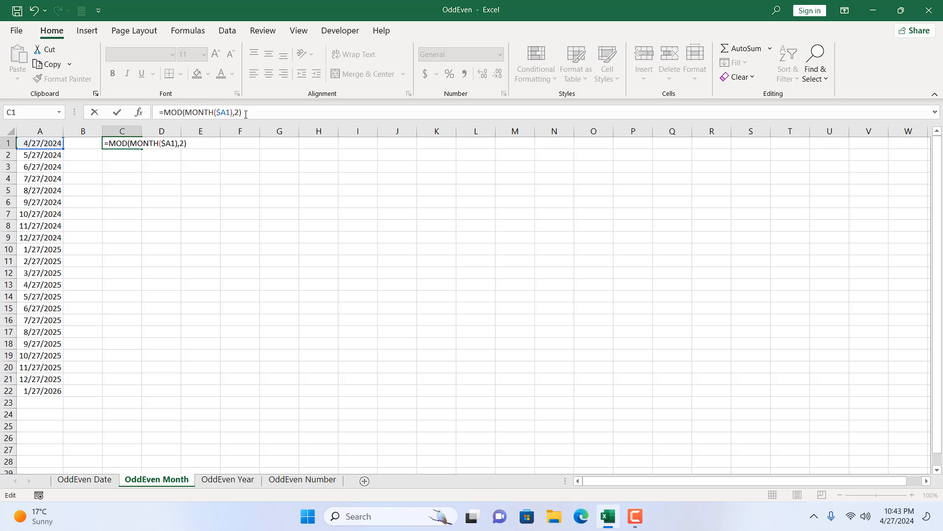
pyautogui.press('Return')
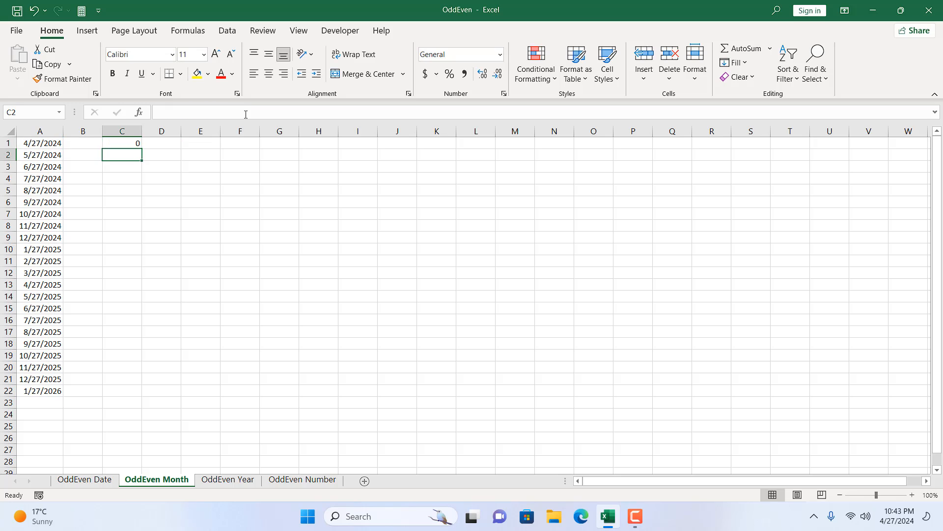
# - Fill the MOD formula from C1 down through C22 so every date in column A is evaluated
pyautogui.click(138, 145)
pyautogui.moveTo(141, 149); pyautogui.dragTo(124, 391)
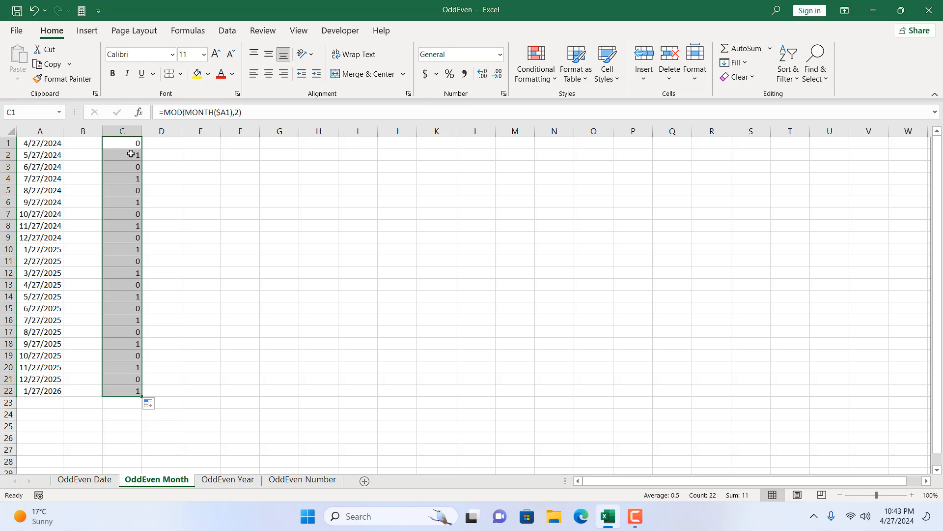
pyautogui.click(28, 145)
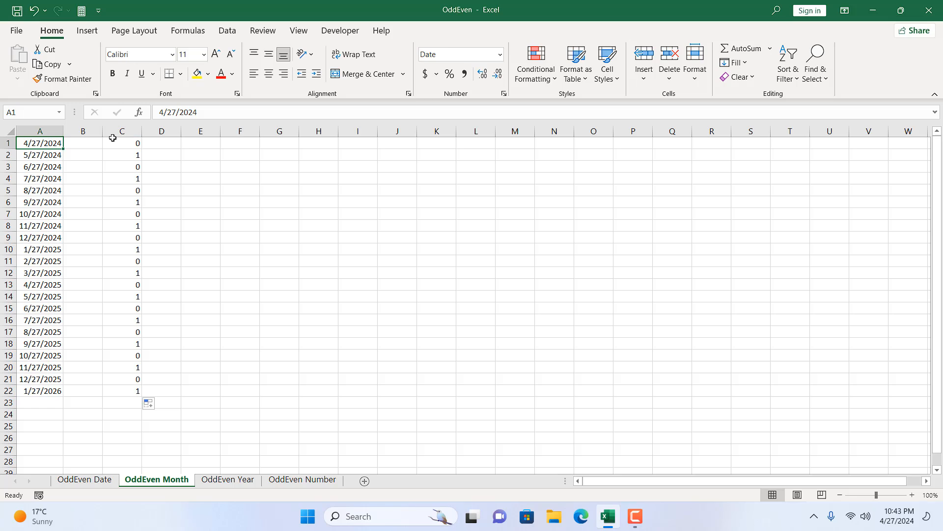
pyautogui.click(46, 154)
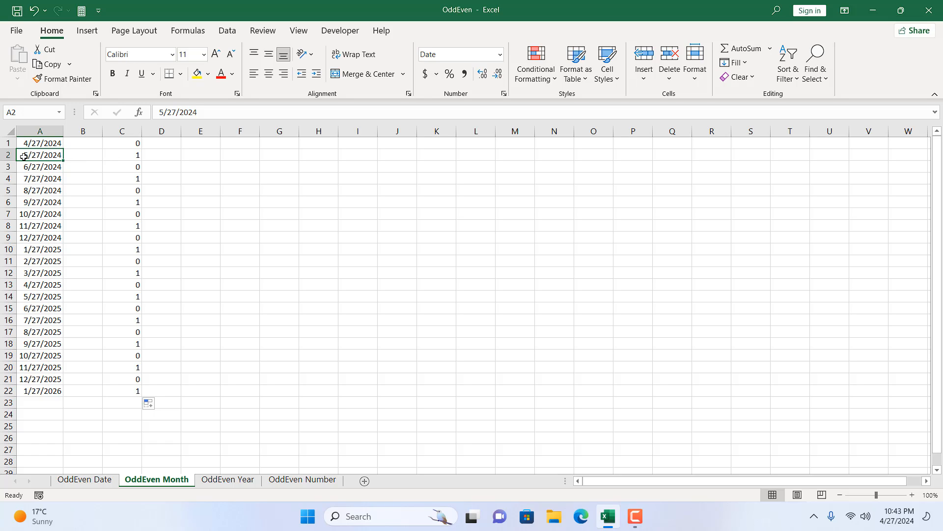
pyautogui.click(169, 145)
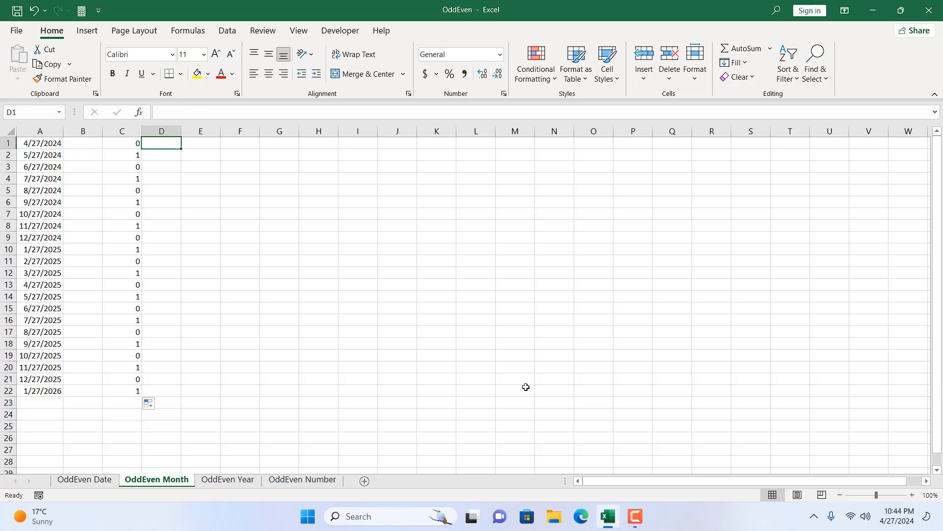
# - Copy the formula in C1 across into the adjacent cell D1
pyautogui.click(109, 142)
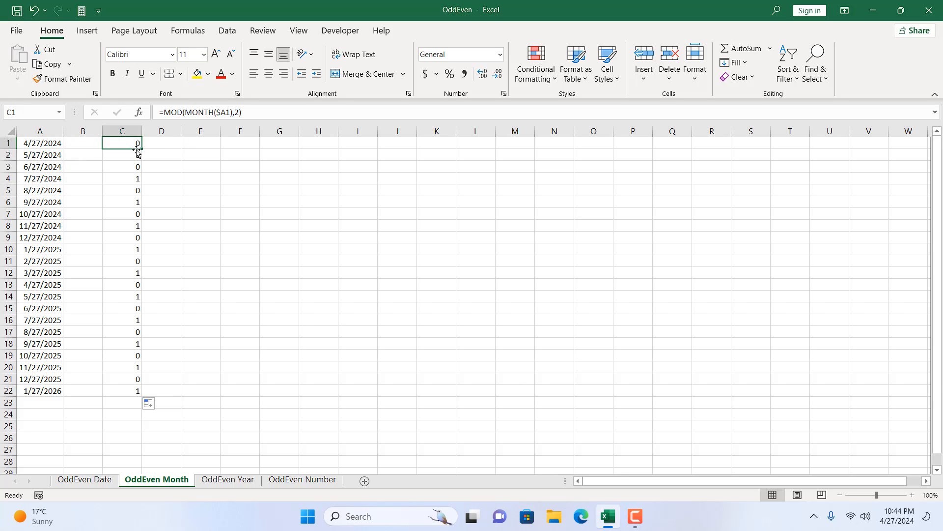
pyautogui.moveTo(143, 149); pyautogui.dragTo(170, 146)
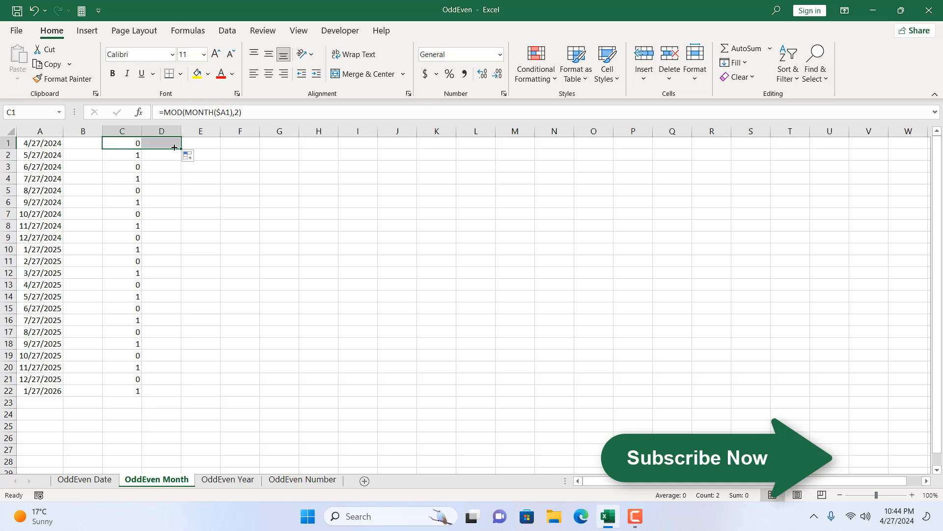
pyautogui.click(170, 146)
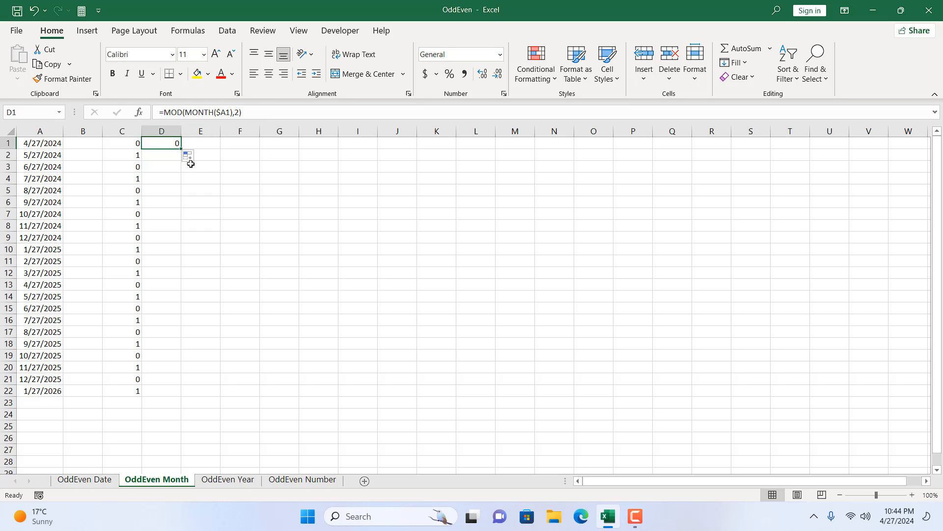
# - Change D1's formula to =NOT(MOD(MONTH($A1),2)) and fill it down through D22
pyautogui.click(165, 113)
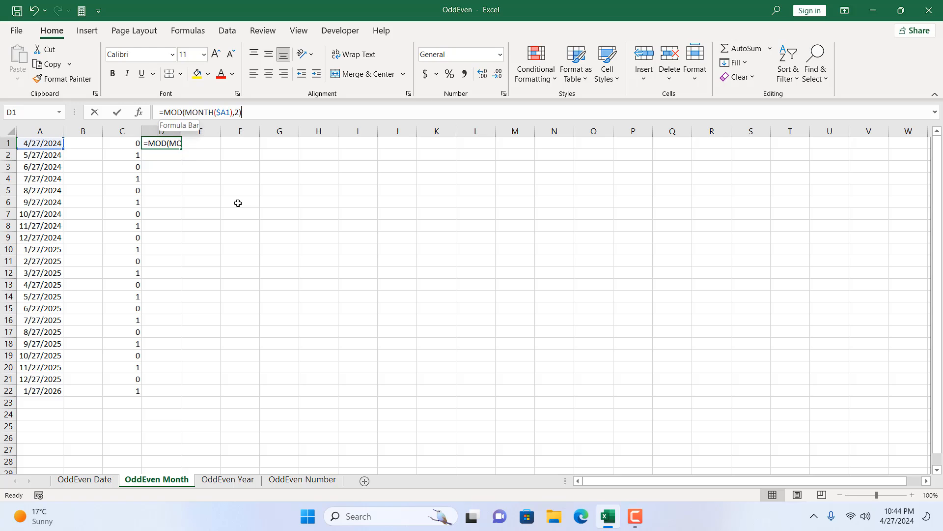
pyautogui.write('Not')
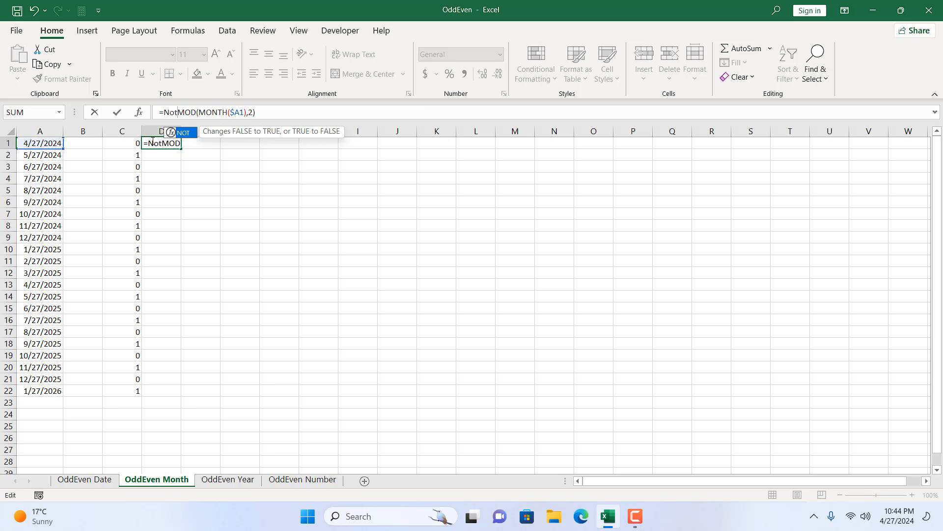
pyautogui.doubleClick(191, 134)
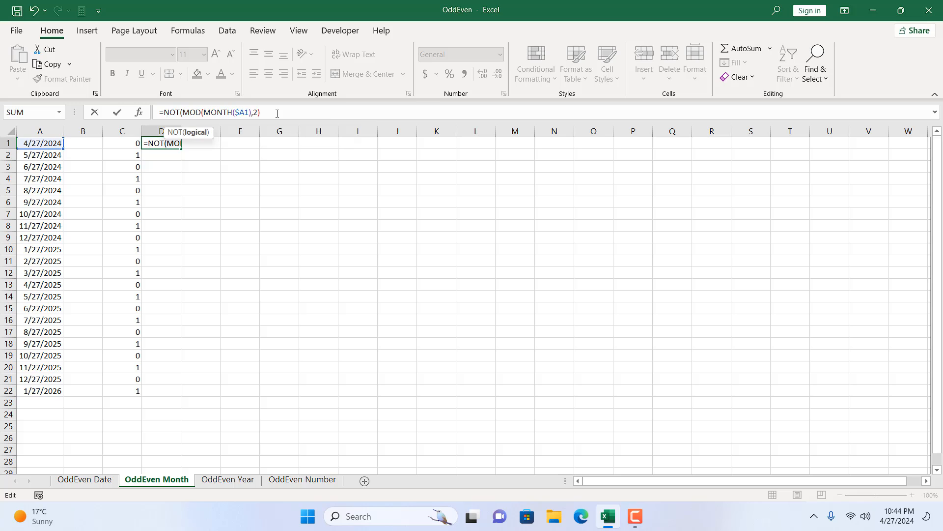
pyautogui.click(273, 112)
pyautogui.write(')')
pyautogui.press('Return')
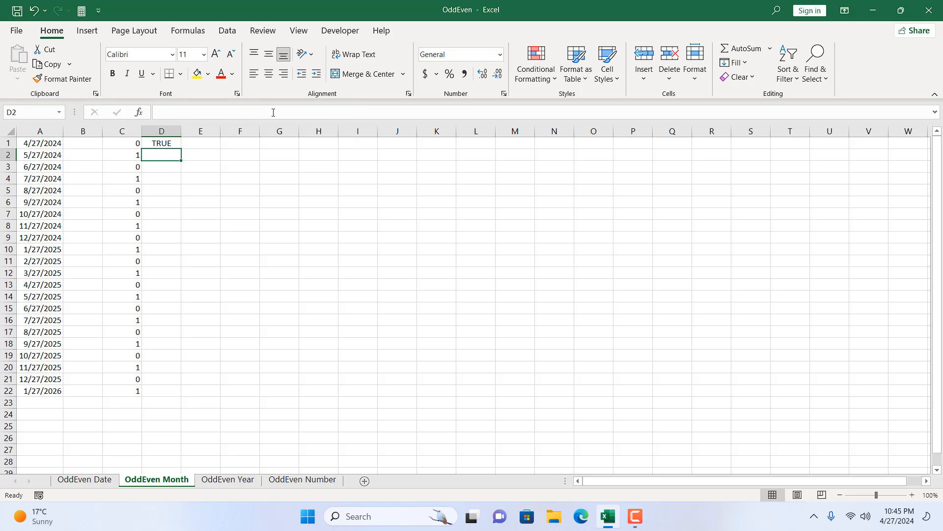
pyautogui.click(175, 144)
pyautogui.moveTo(181, 151); pyautogui.dragTo(175, 401)
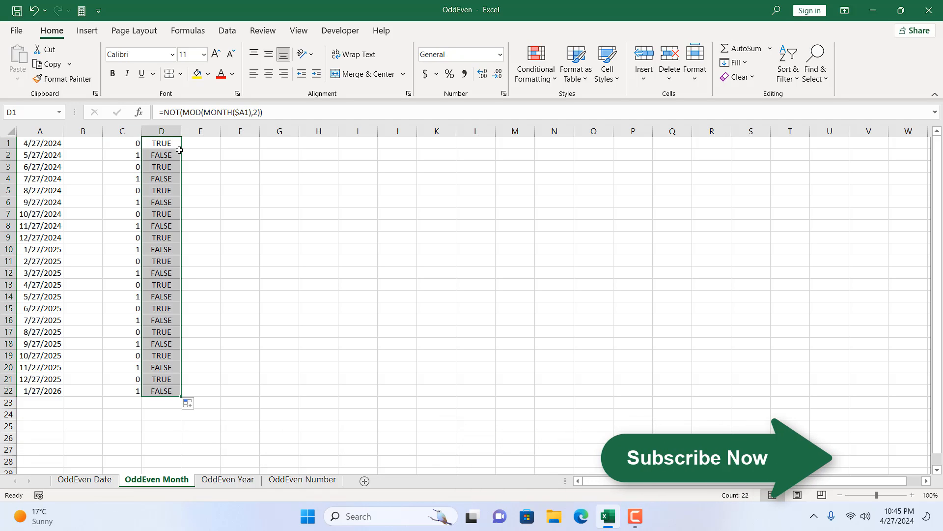
# - Copy the formula text =MOD(MONTH($A1),2) from cell C1 to the clipboard
pyautogui.click(133, 132)
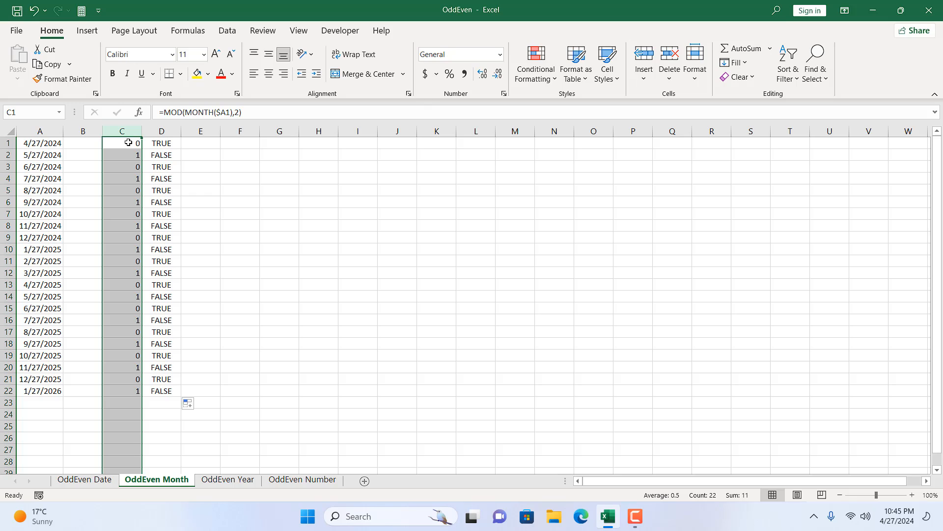
pyautogui.click(129, 142)
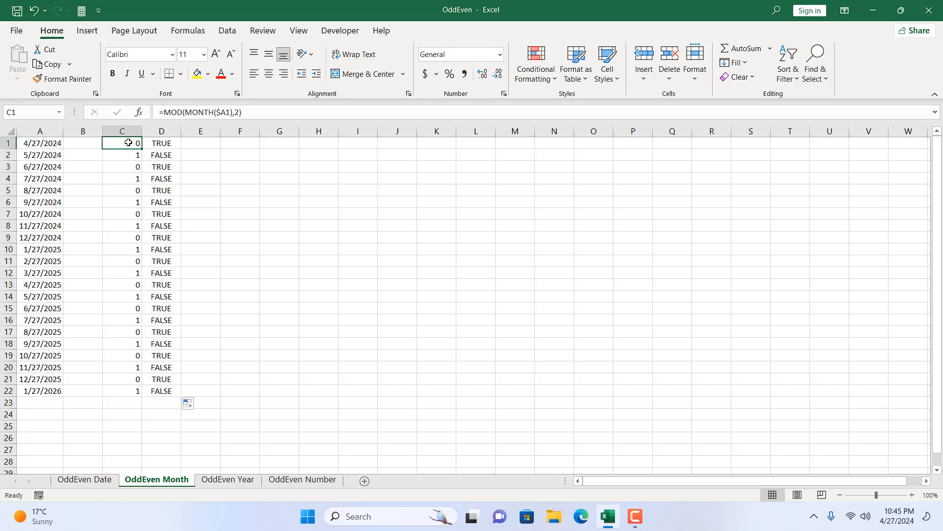
pyautogui.click(241, 112)
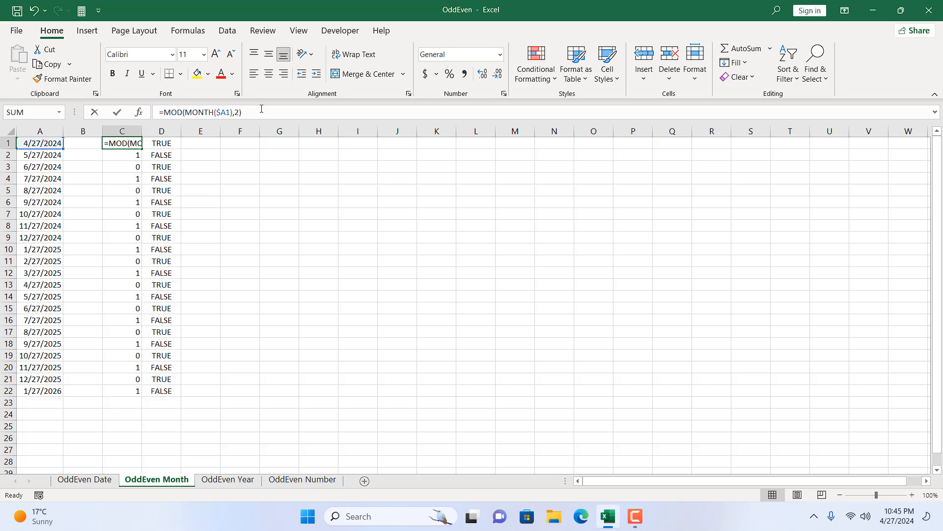
pyautogui.moveTo(241, 112); pyautogui.dragTo(153, 110)
pyautogui.hotkey('ctrl', 'c')
pyautogui.press('Return')
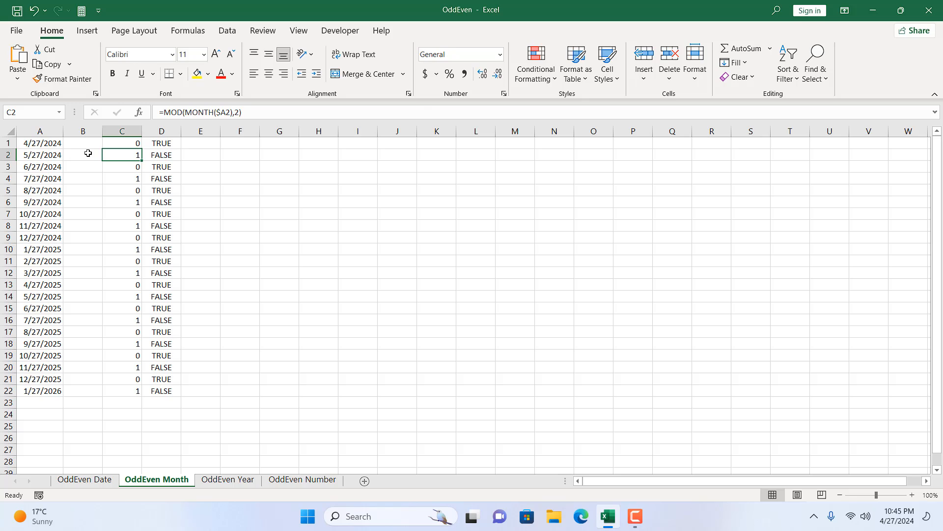
# - Create a formula-based conditional formatting rule for column A using =MOD(MONTH($A1),2)
pyautogui.click(40, 131)
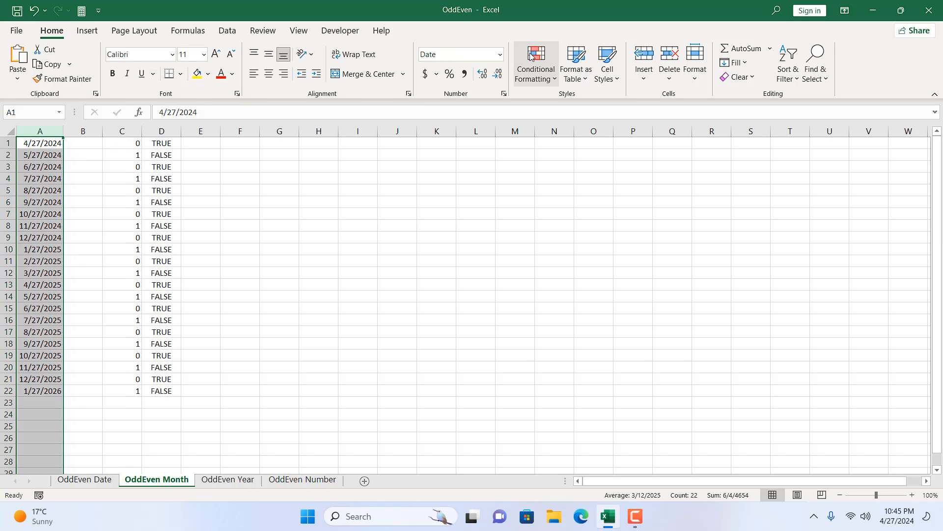
pyautogui.click(536, 71)
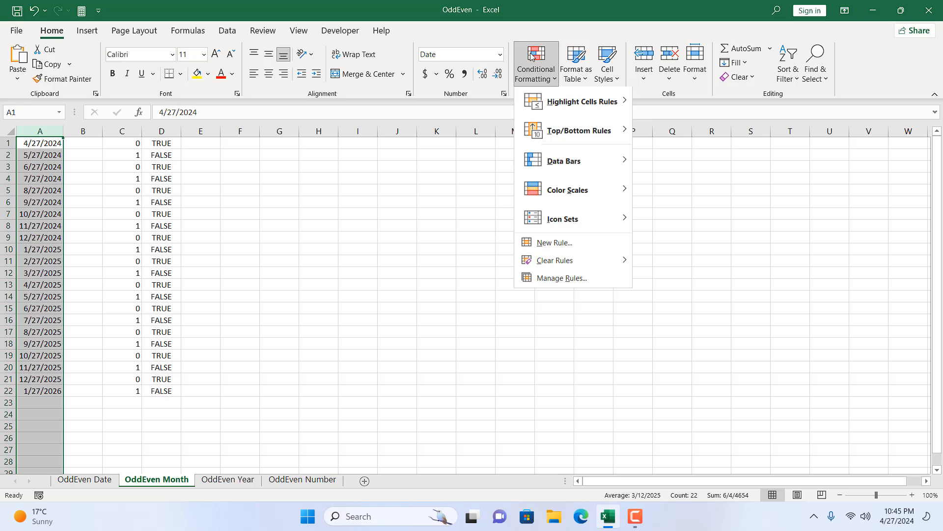
pyautogui.click(538, 250)
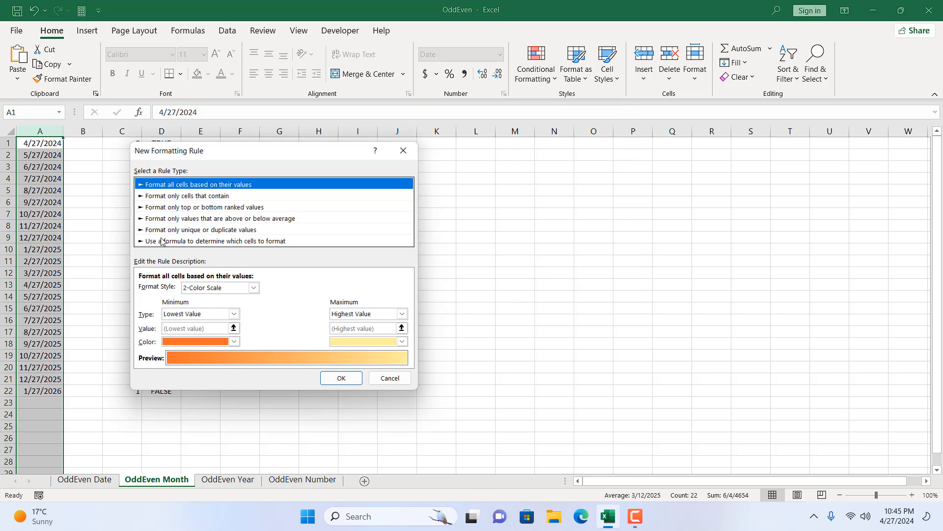
pyautogui.click(162, 241)
pyautogui.click(165, 290)
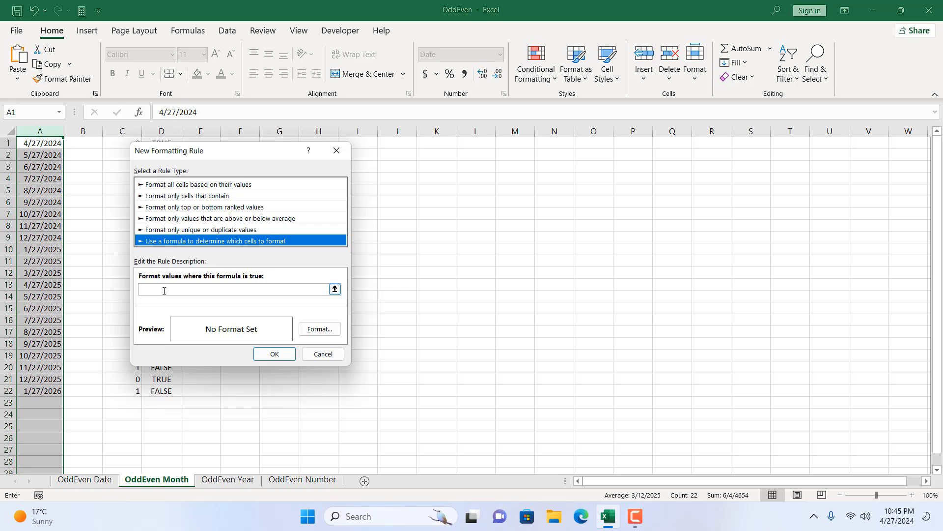
pyautogui.hotkey('ctrl', 'v')
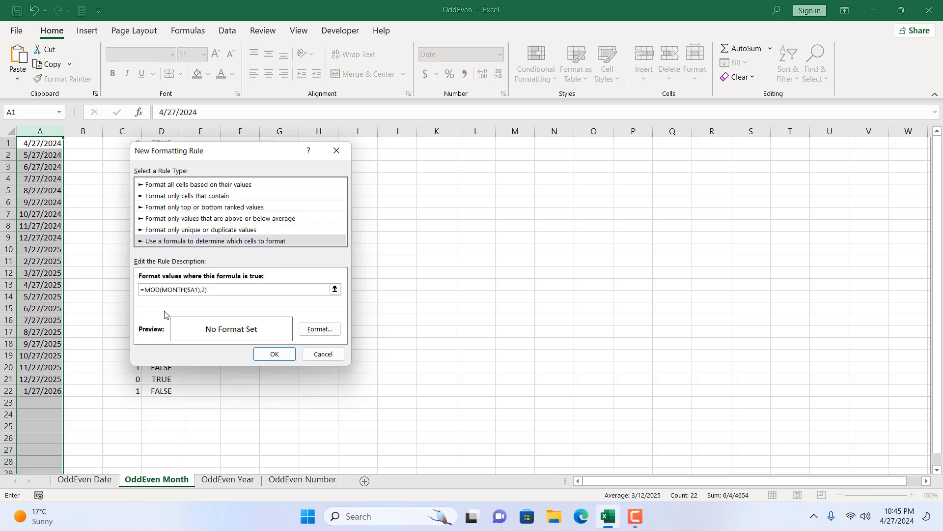
pyautogui.moveTo(219, 158); pyautogui.dragTo(363, 176)
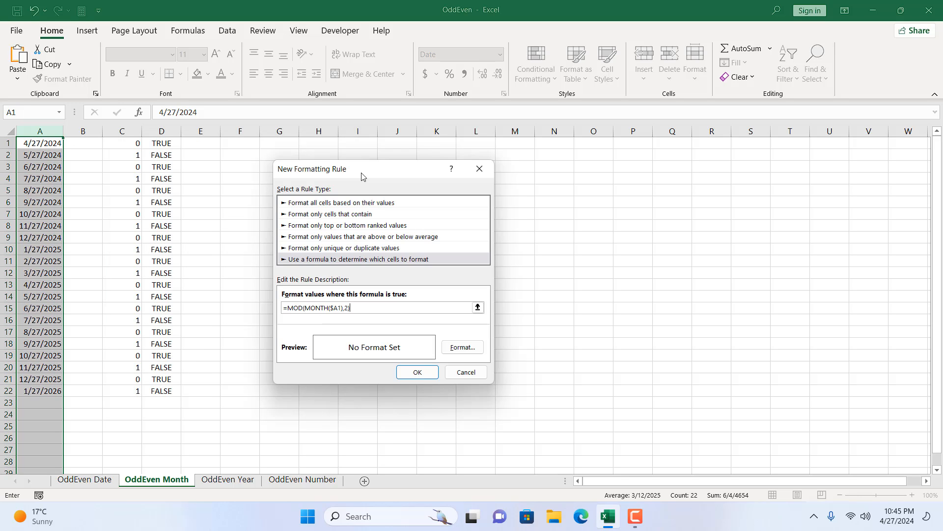
# - Give the new rule a light blue fill and apply it to column A
pyautogui.click(447, 349)
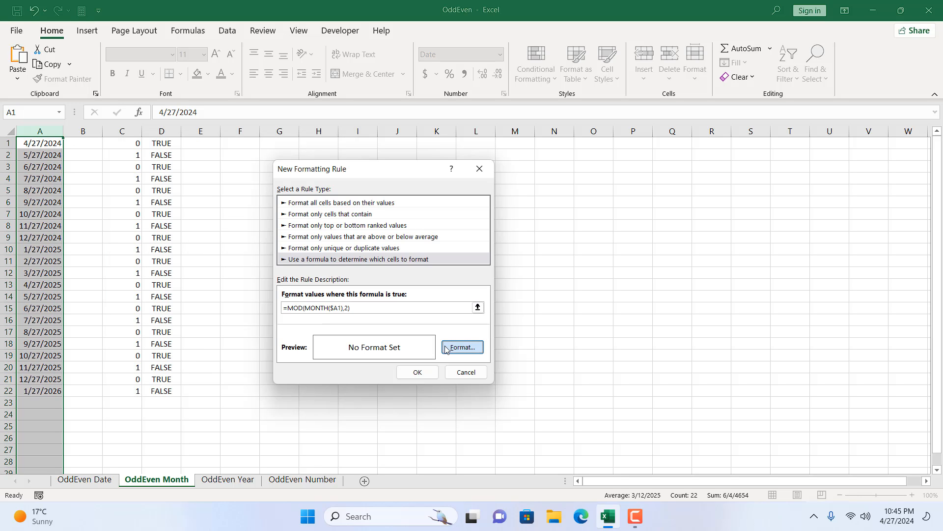
pyautogui.click(252, 109)
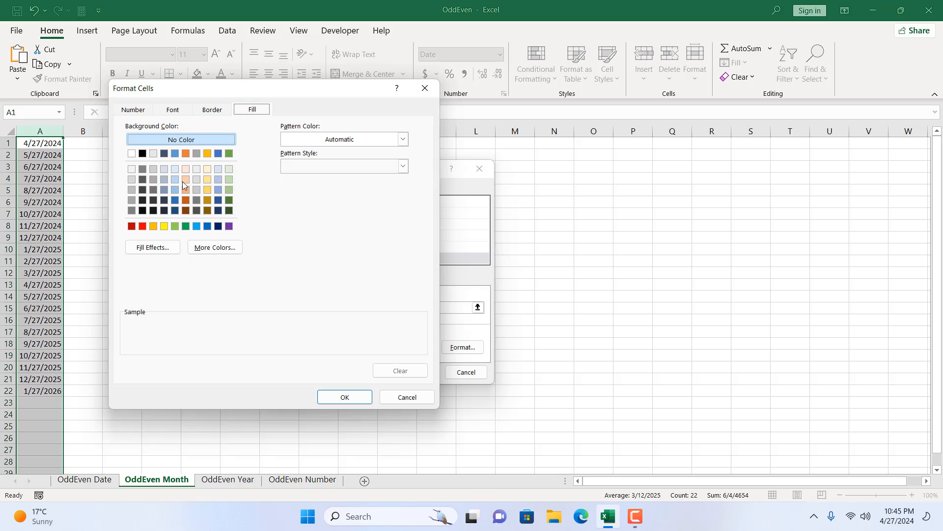
pyautogui.click(175, 190)
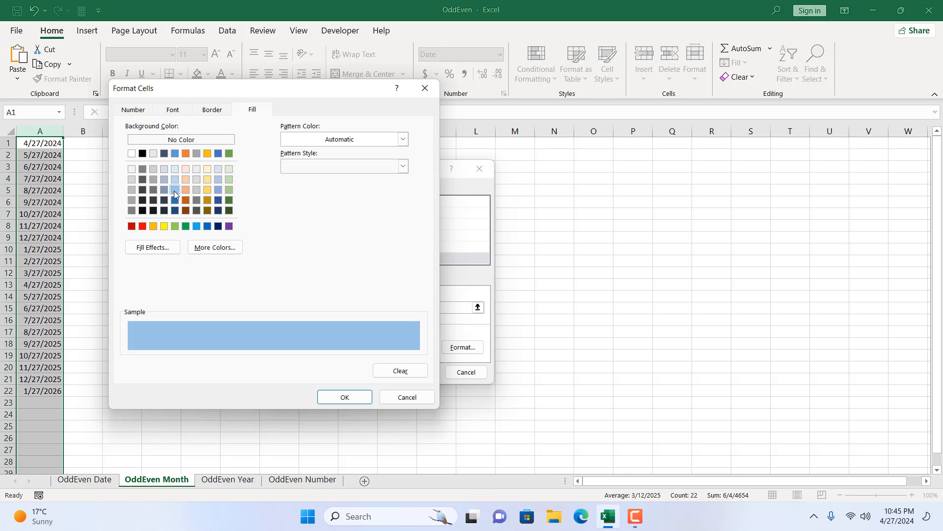
pyautogui.click(370, 397)
pyautogui.click(416, 373)
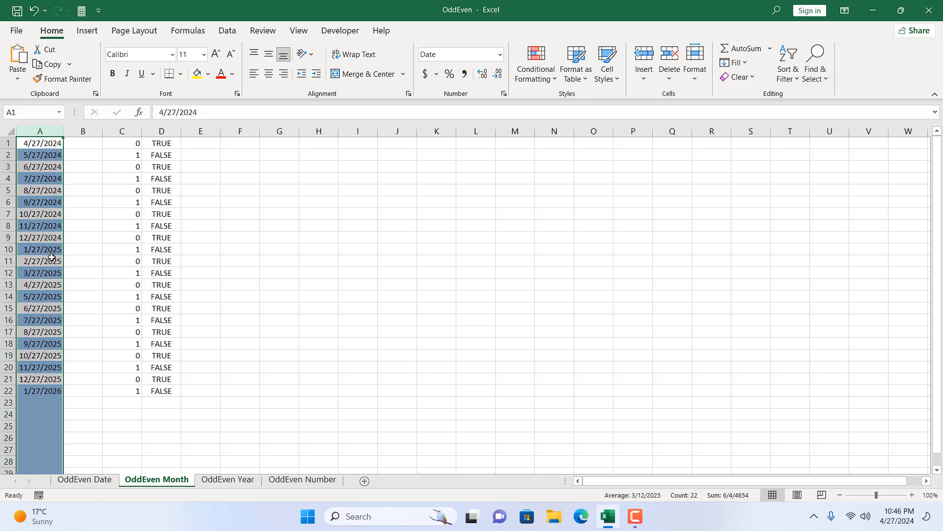
# - Clear the conditional formatting rules from the selected cells in column A
pyautogui.click(532, 88)
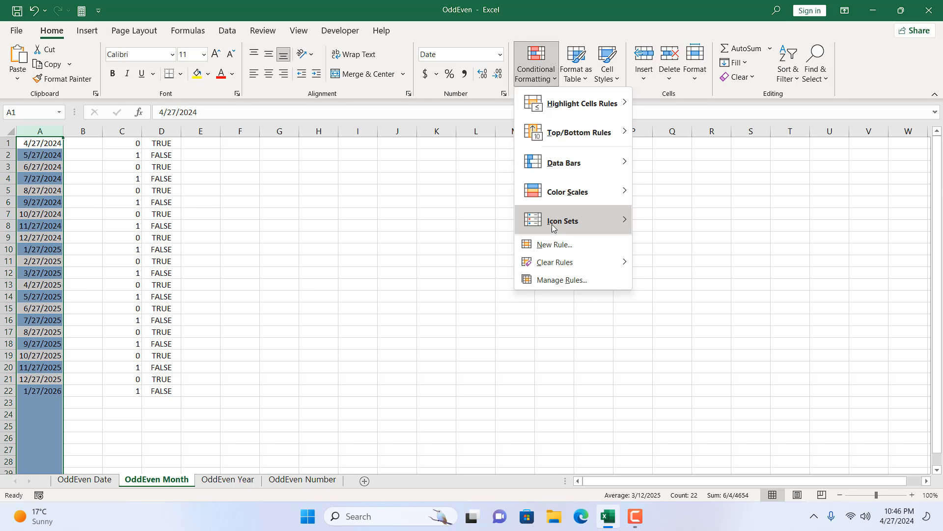
pyautogui.moveTo(555, 264)
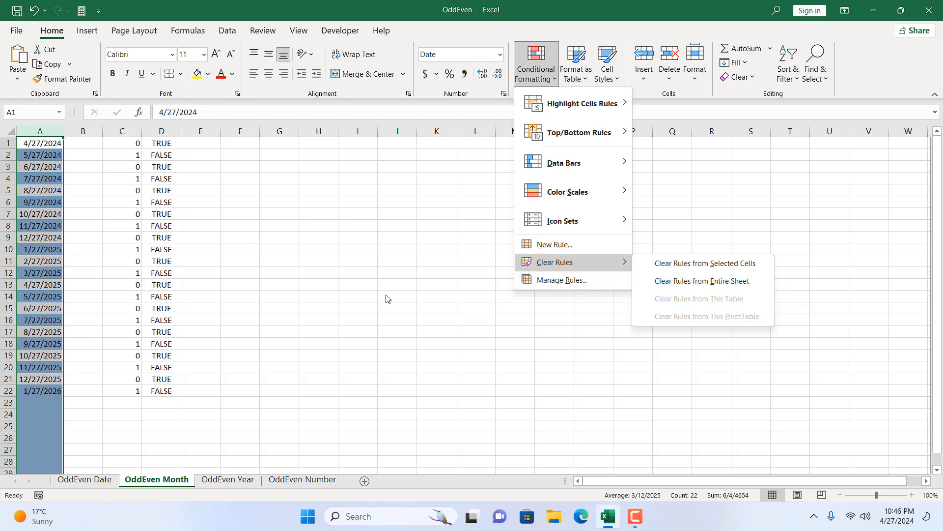
pyautogui.click(741, 269)
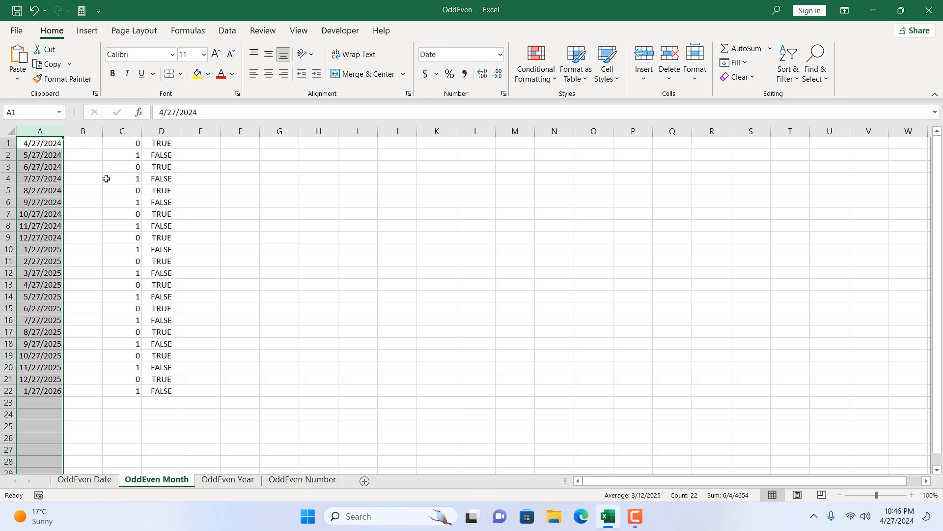
# - Copy the formula text =NOT(MOD(MONTH($A1),2)) from cell D1 and empty that cell
pyautogui.click(35, 141)
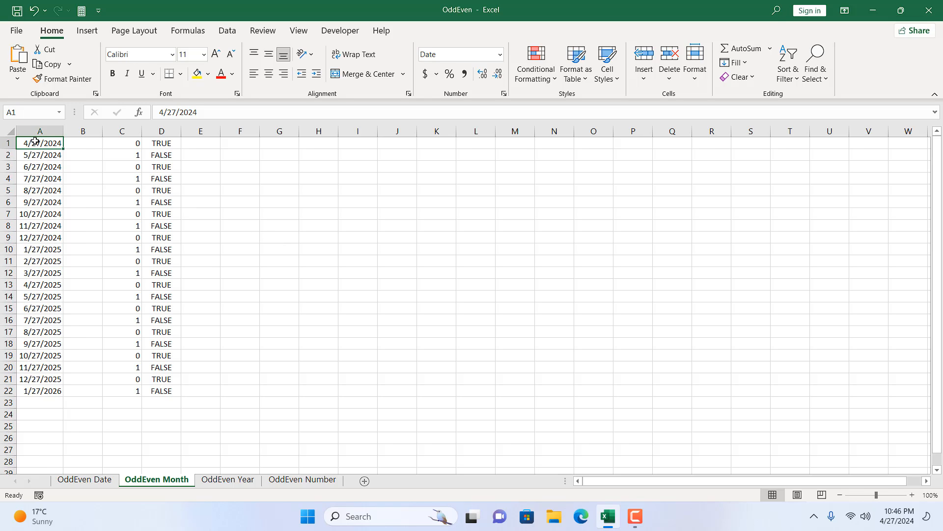
pyautogui.click(161, 143)
pyautogui.moveTo(267, 114); pyautogui.dragTo(146, 115)
pyautogui.hotkey('ctrl', 'c')
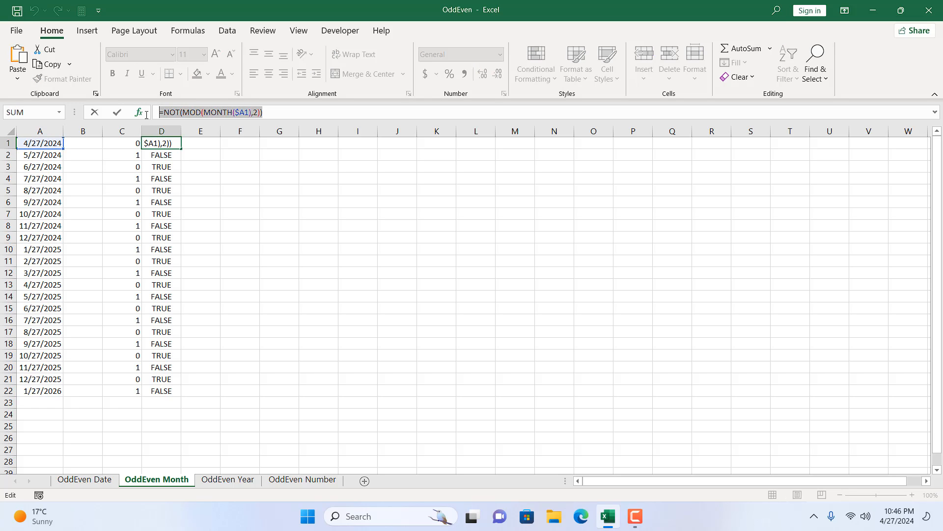
pyautogui.press('BackSpace')
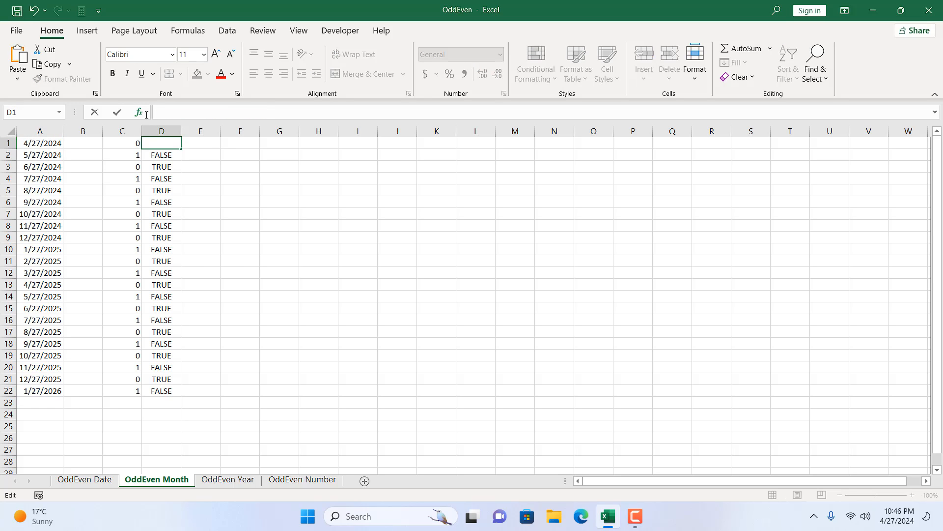
pyautogui.click(239, 227)
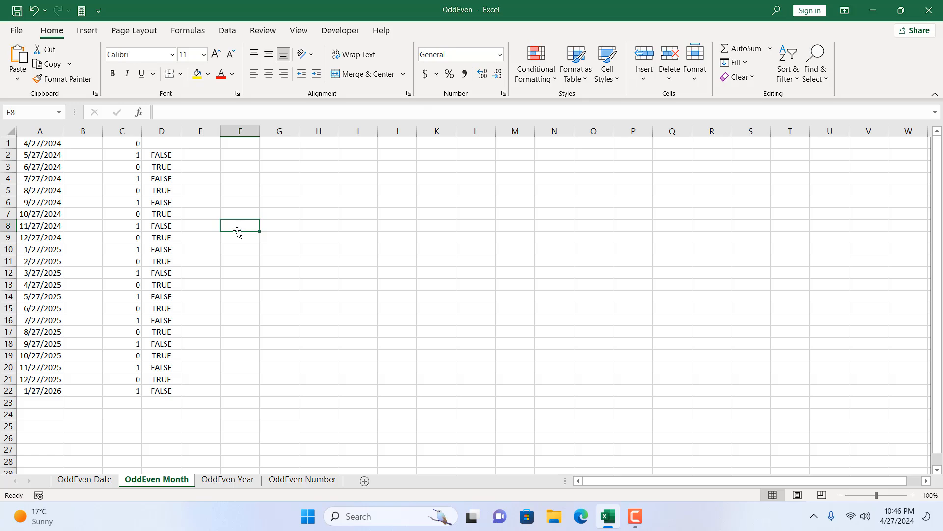
# - Create a formula-based conditional formatting rule for column A using the copied formula =NOT(MOD(MONTH($A1),2))
pyautogui.click(37, 123)
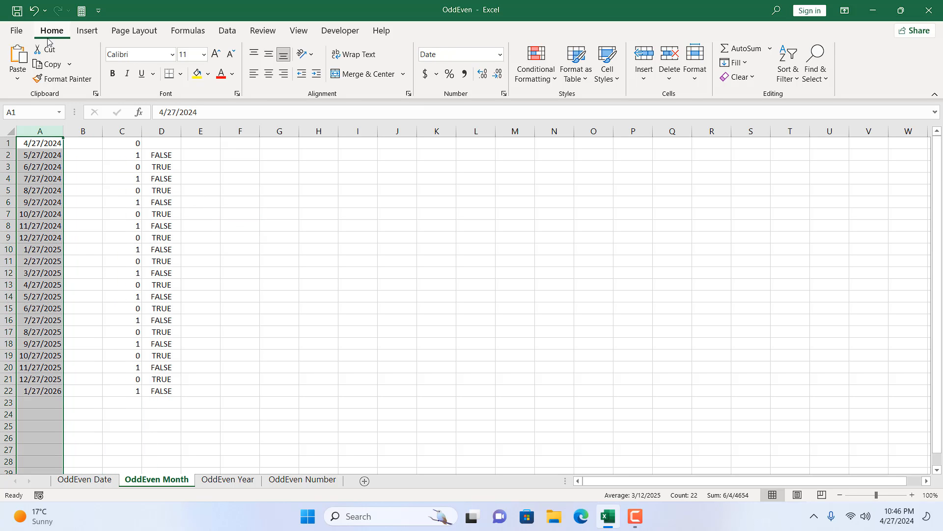
pyautogui.click(527, 54)
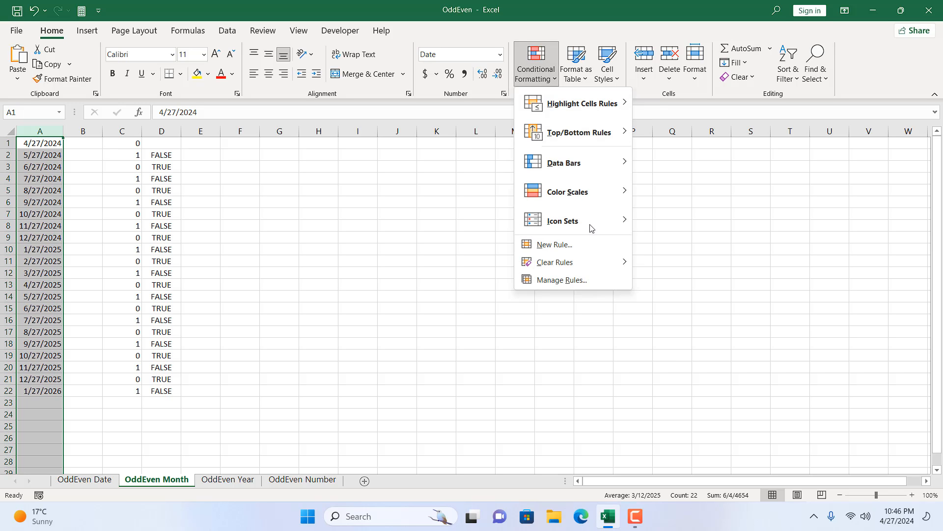
pyautogui.click(589, 241)
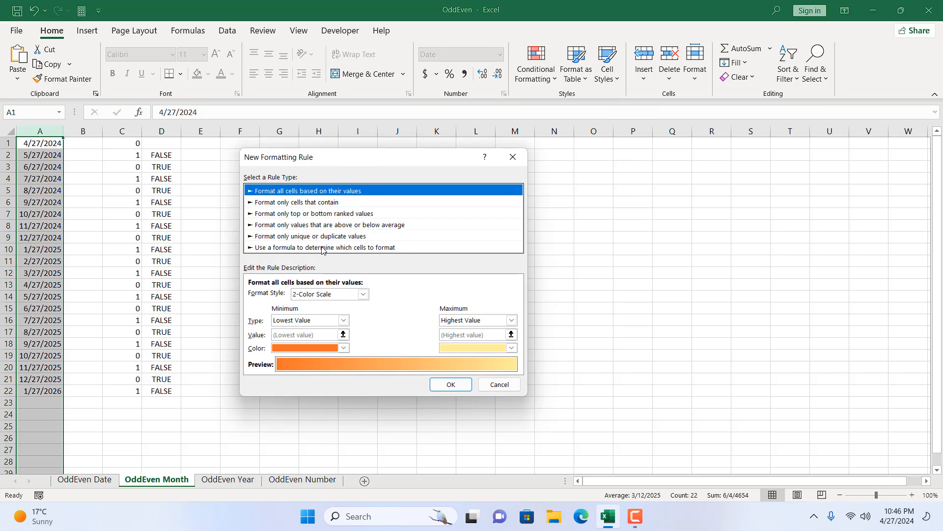
pyautogui.click(323, 248)
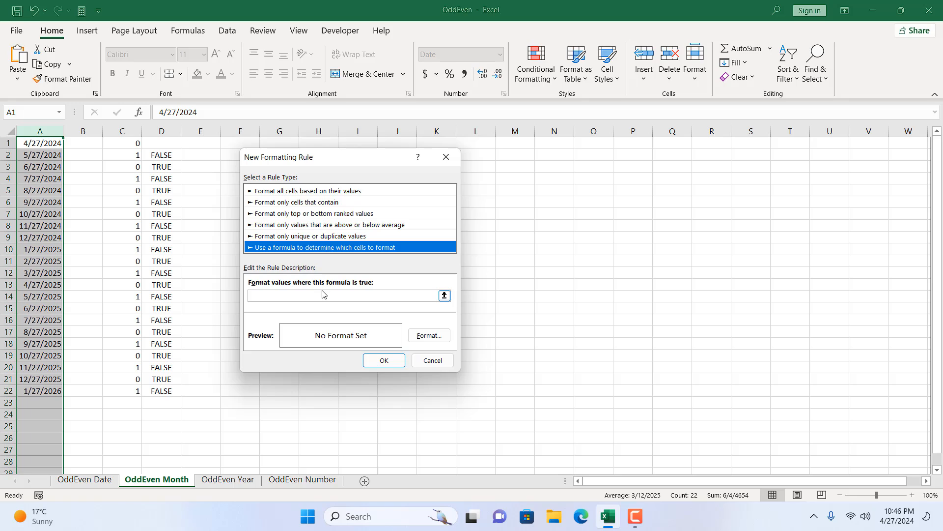
pyautogui.click(294, 299)
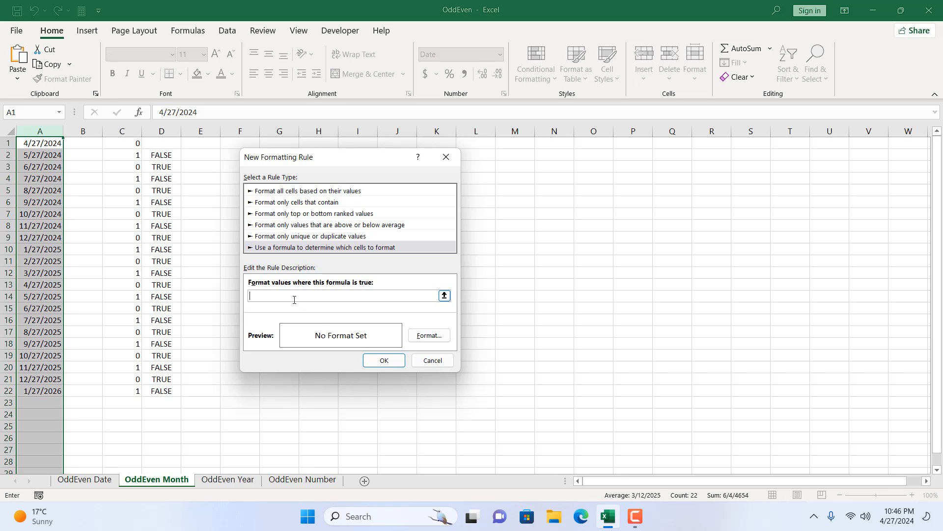
pyautogui.hotkey('ctrl', 'v')
# - Give the NOT formula rule a bright yellow fill and apply it to column A
pyautogui.click(439, 336)
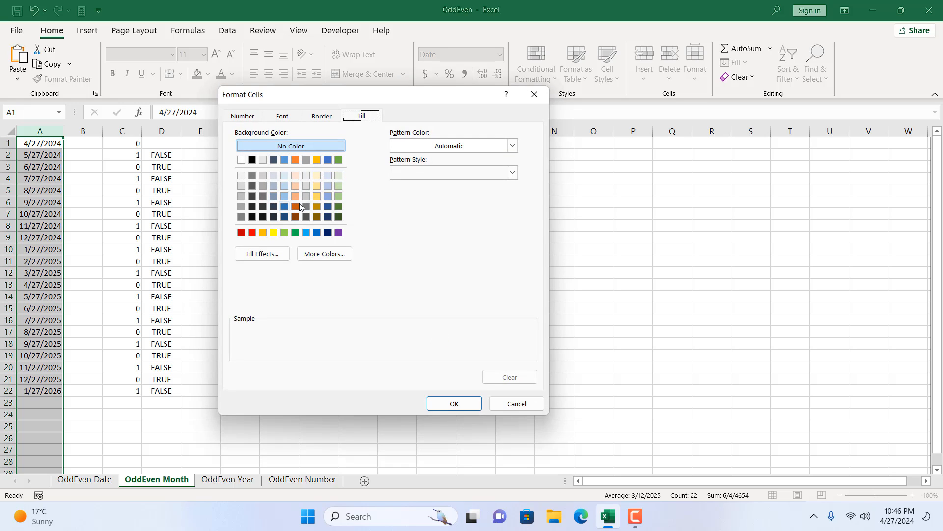
pyautogui.click(273, 232)
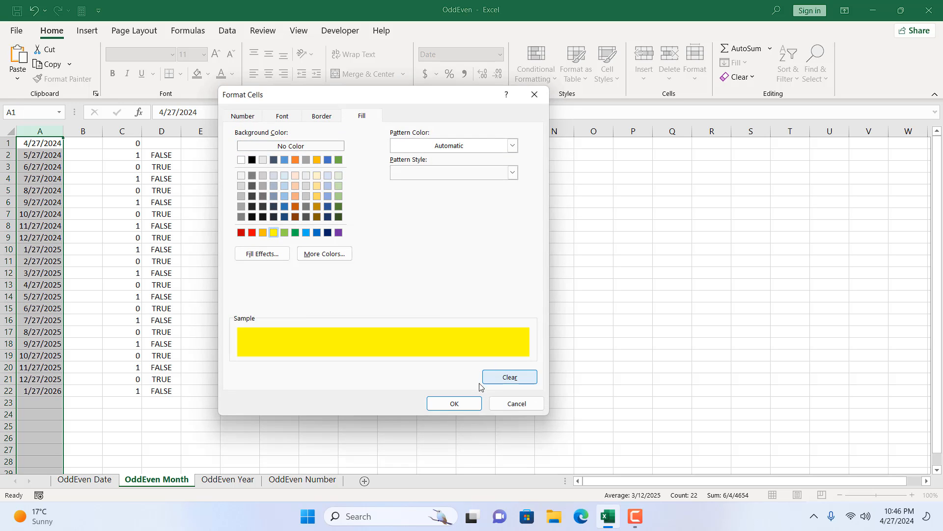
pyautogui.click(456, 403)
pyautogui.click(388, 363)
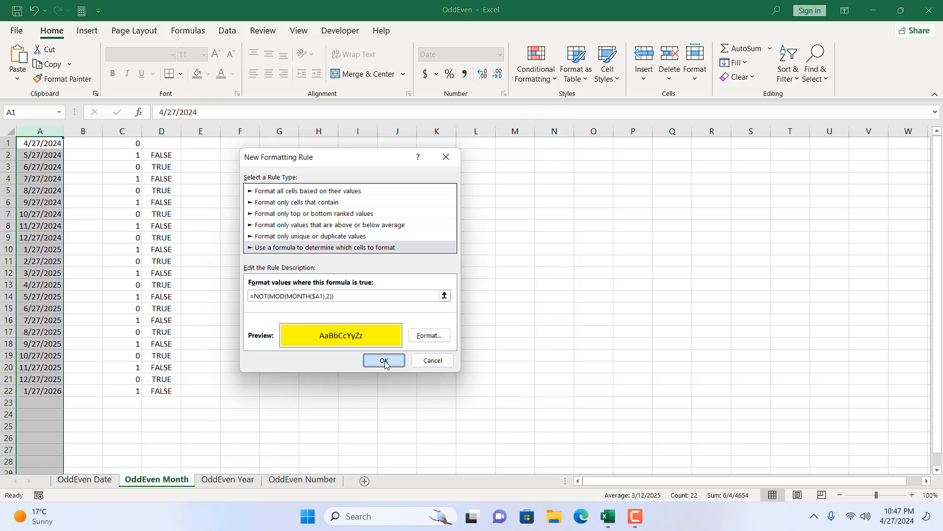
pyautogui.click(349, 330)
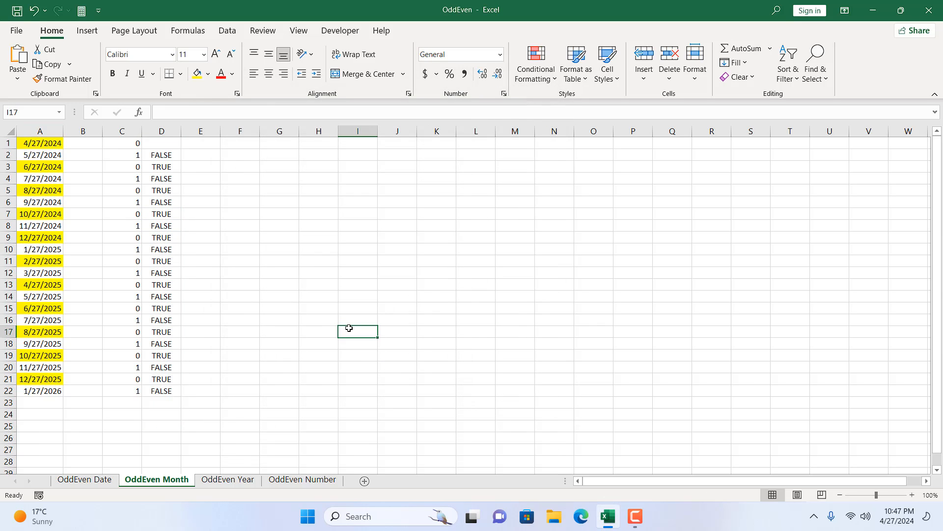
pyautogui.click(18, 145)
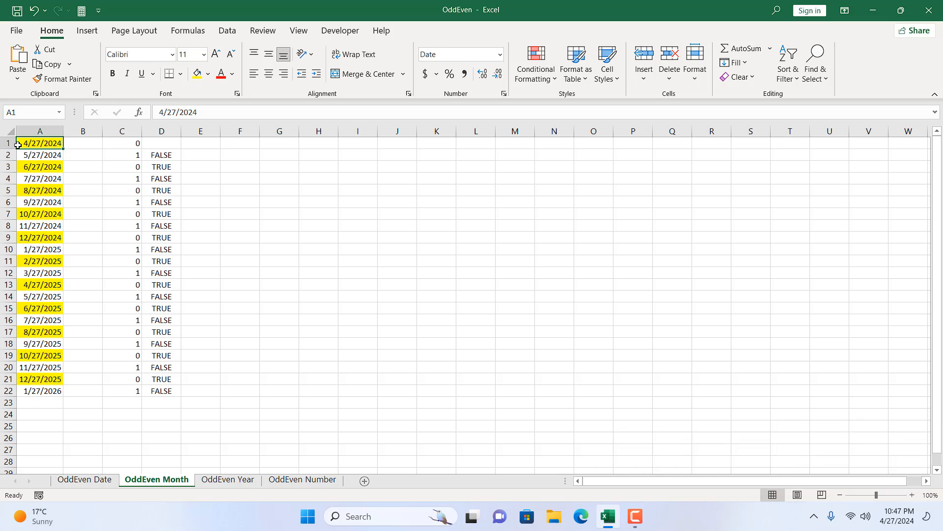